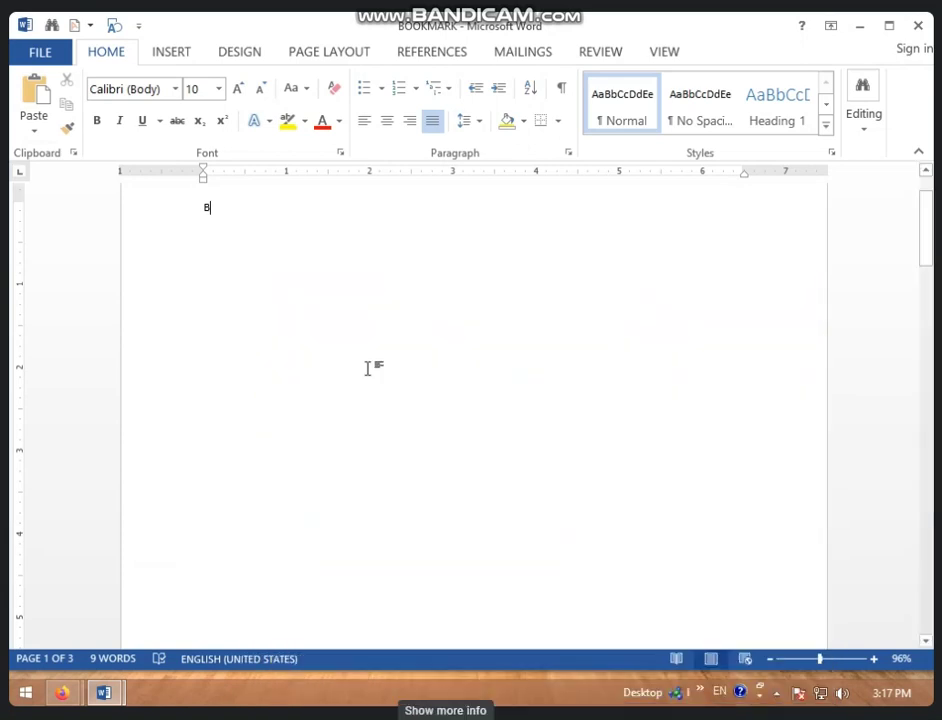
Step: Delete the stray 'B' at the top of page 1, then scroll through to check the tables on page 2
scroll(353, 425, up, 2)
key(BackSpace)
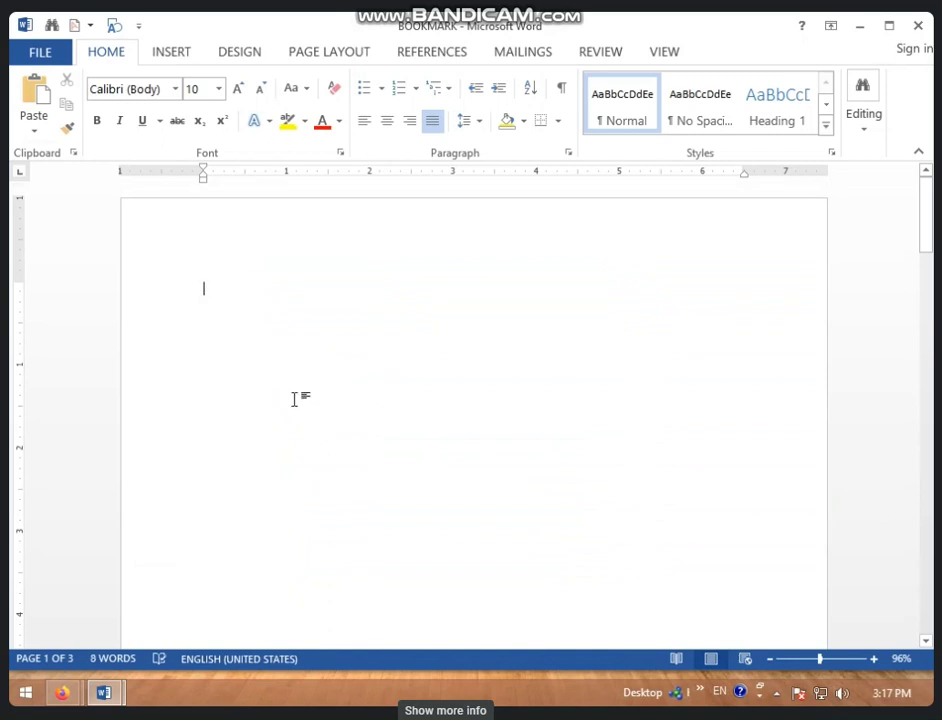
scroll(294, 404, down, 3)
scroll(296, 400, up, 3)
scroll(271, 381, down, 6)
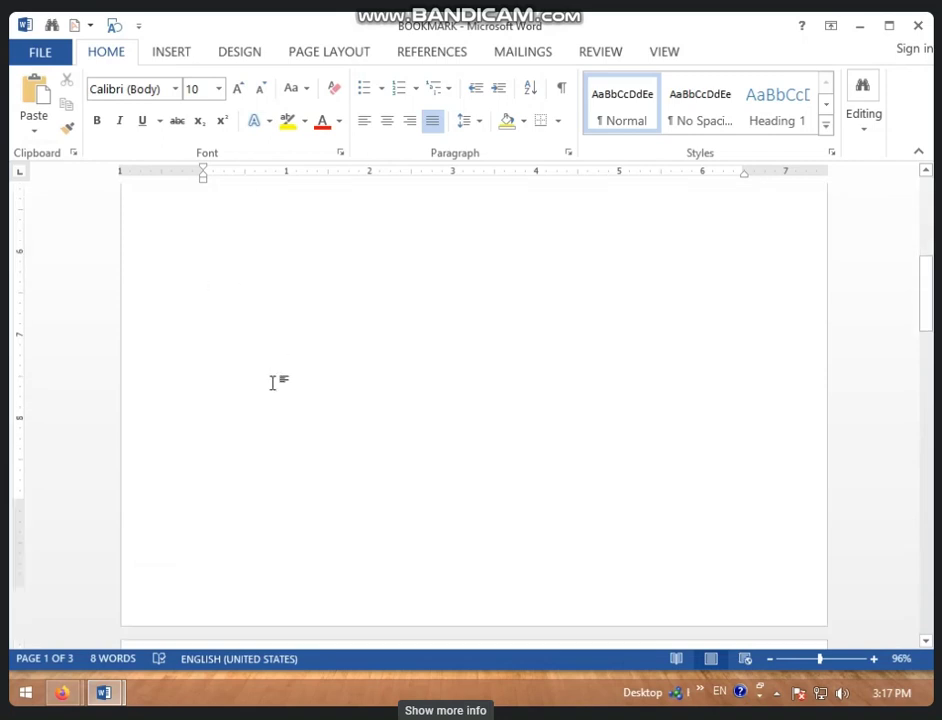
scroll(271, 380, down, 7)
scroll(273, 385, down, 4)
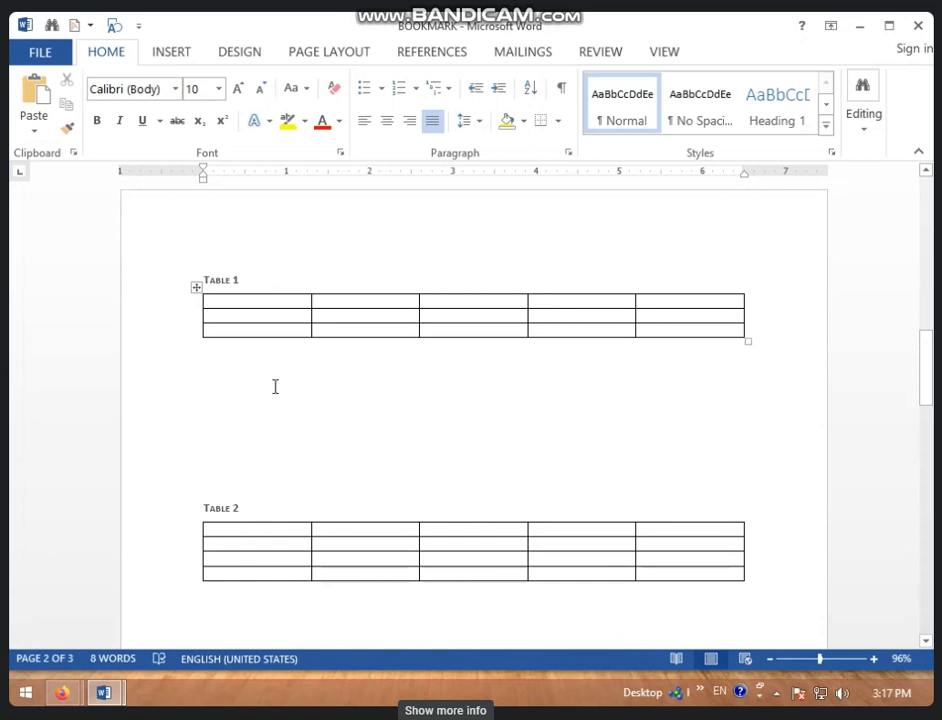
scroll(275, 386, up, 6)
scroll(273, 385, up, 6)
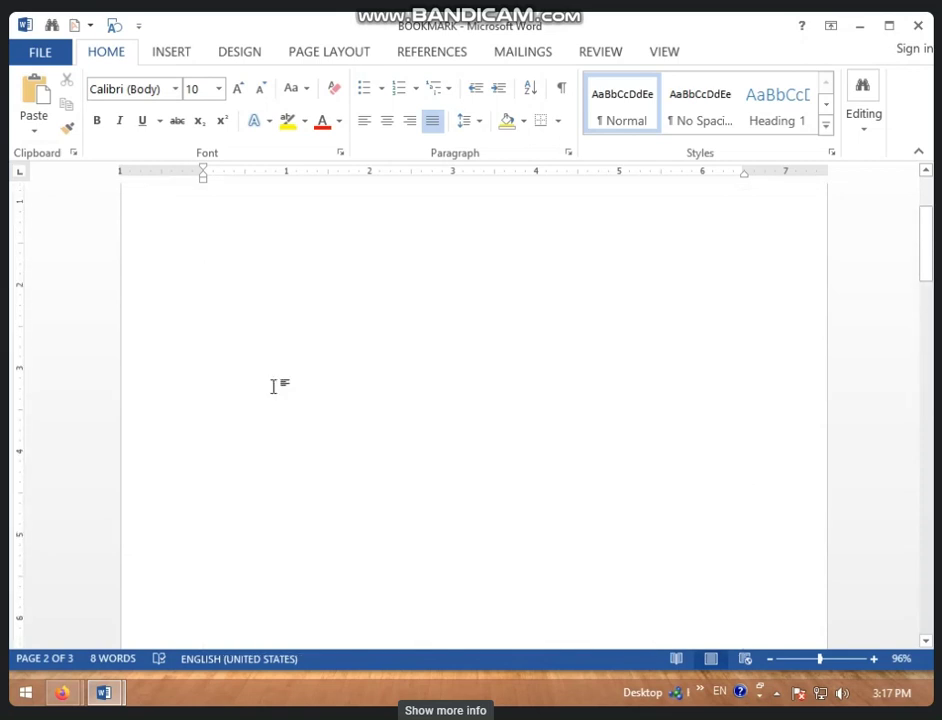
scroll(273, 385, up, 5)
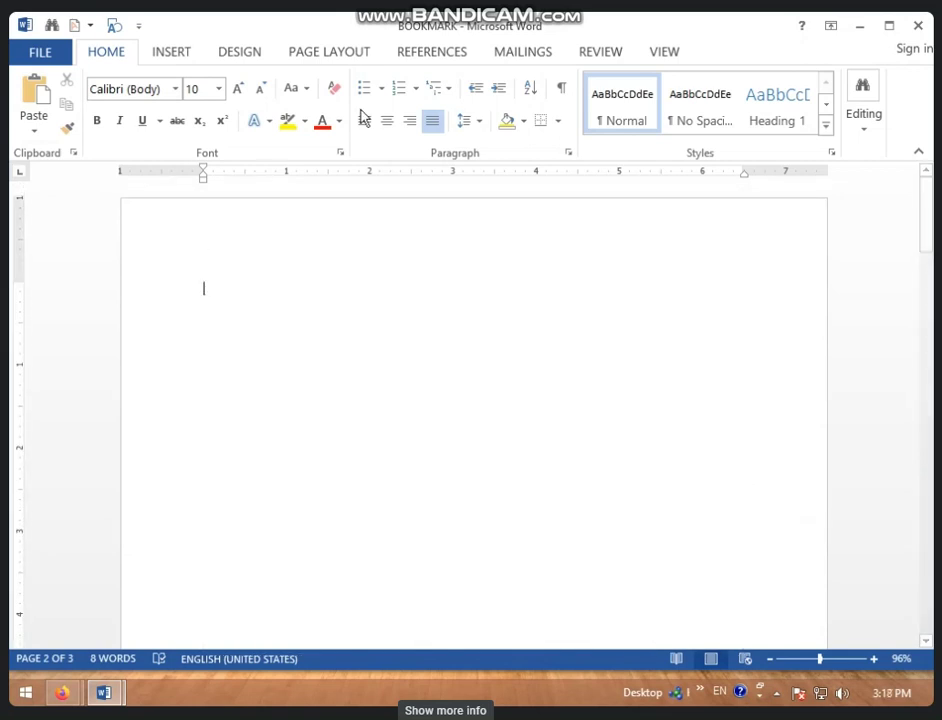
Step: Insert a cross-reference to the Table 1 caption, showing the entire caption
click(172, 52)
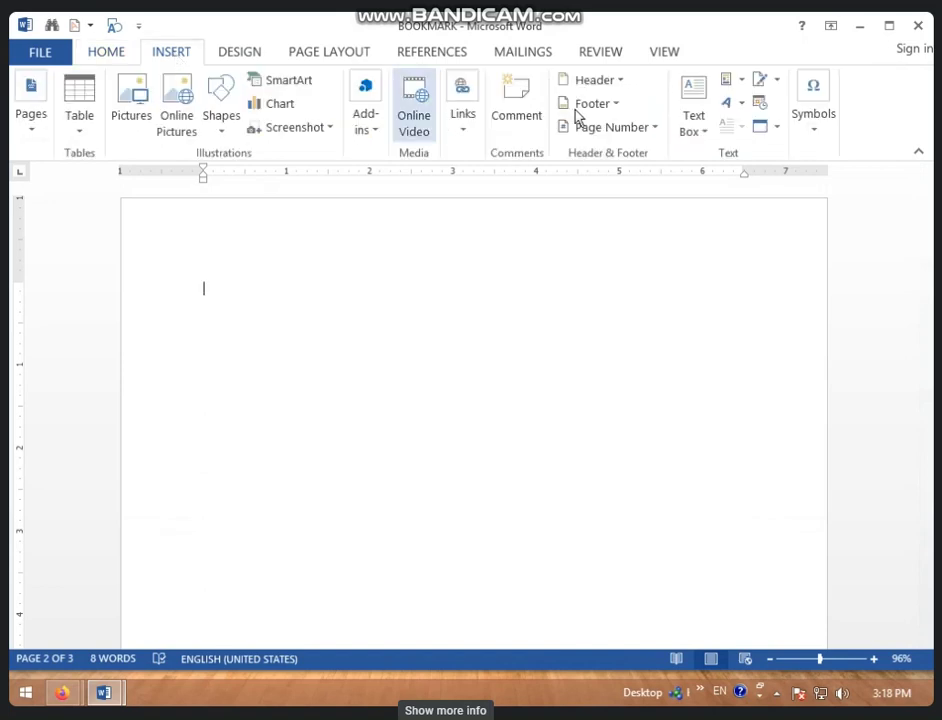
click(457, 141)
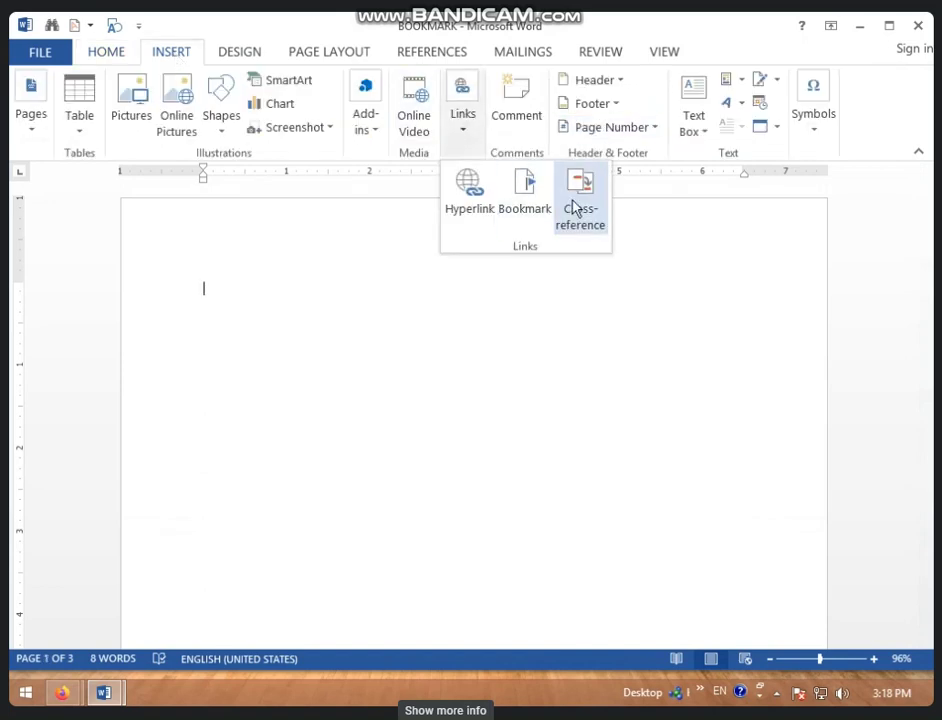
click(570, 206)
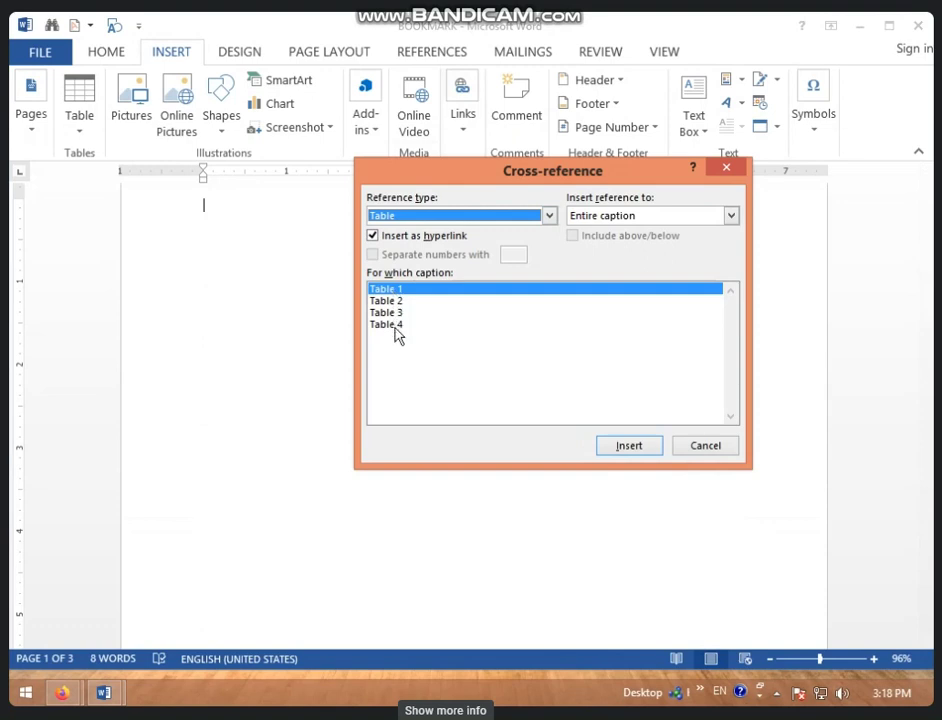
click(731, 216)
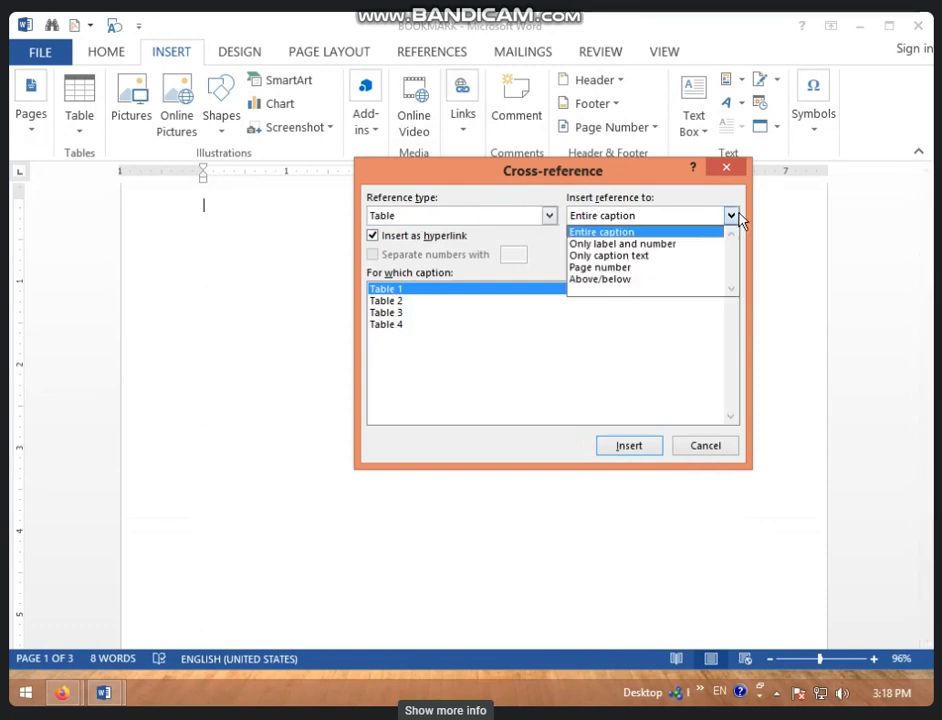
click(584, 236)
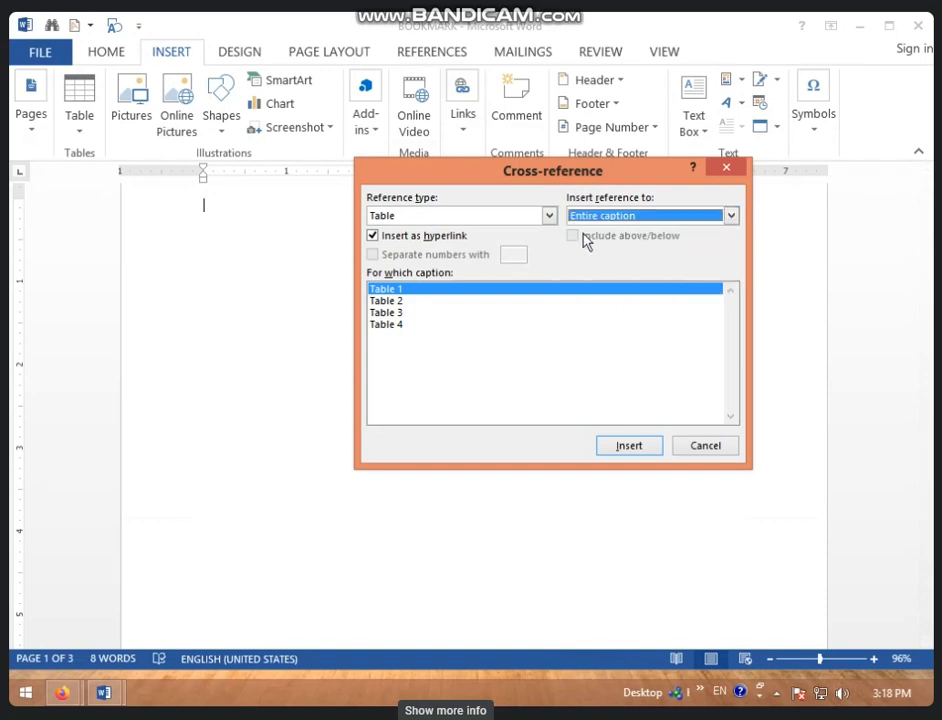
click(399, 291)
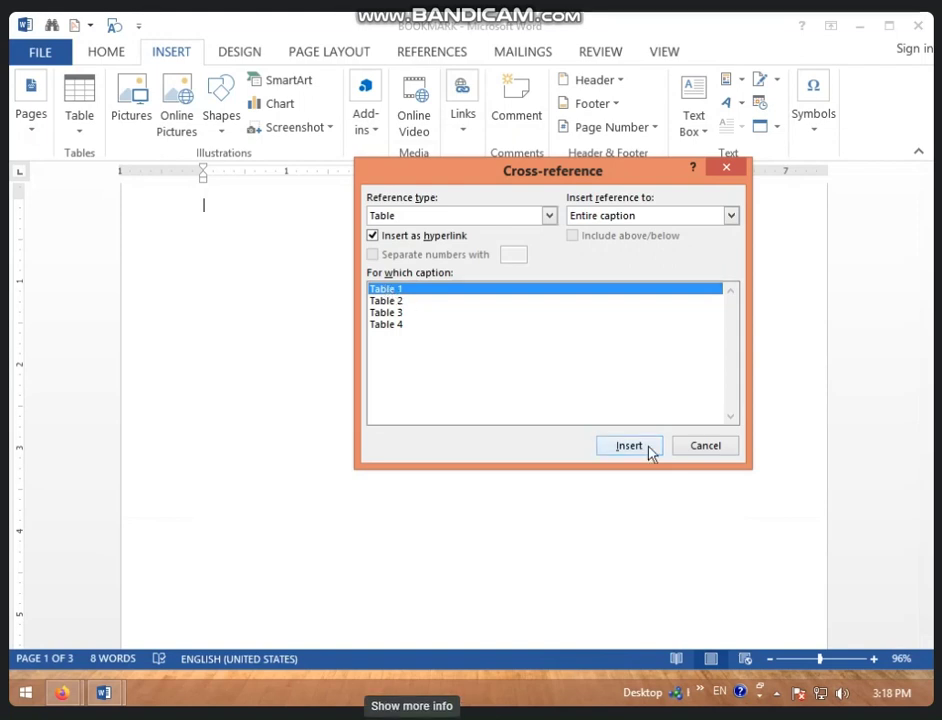
click(402, 301)
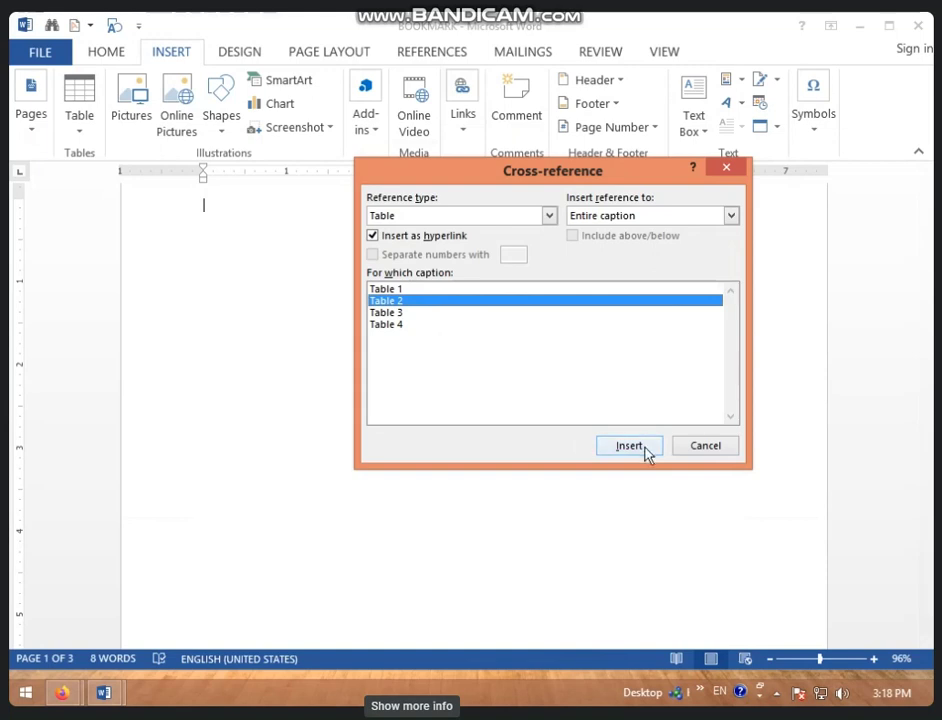
click(384, 290)
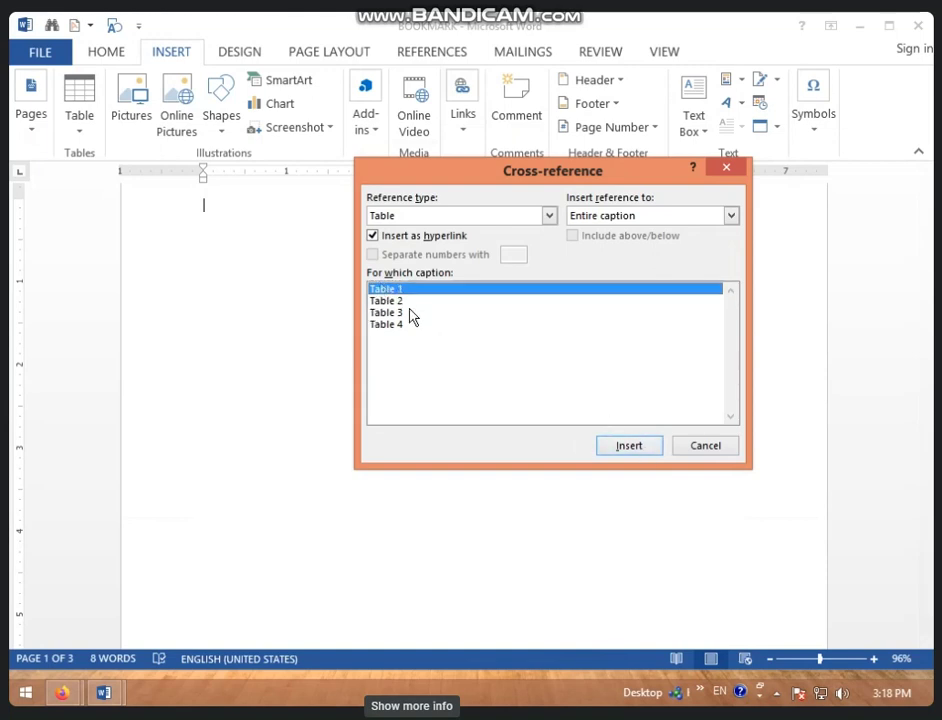
click(630, 450)
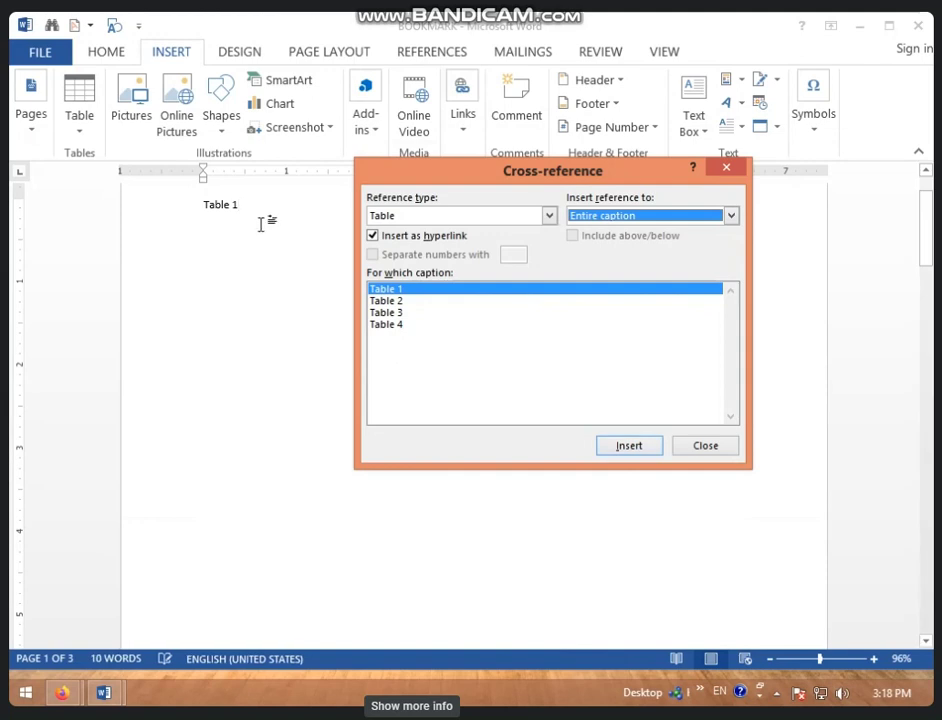
Step: On a new line, add entire-caption cross-references to Table 2, Table 3 and Table 4
key(Return)
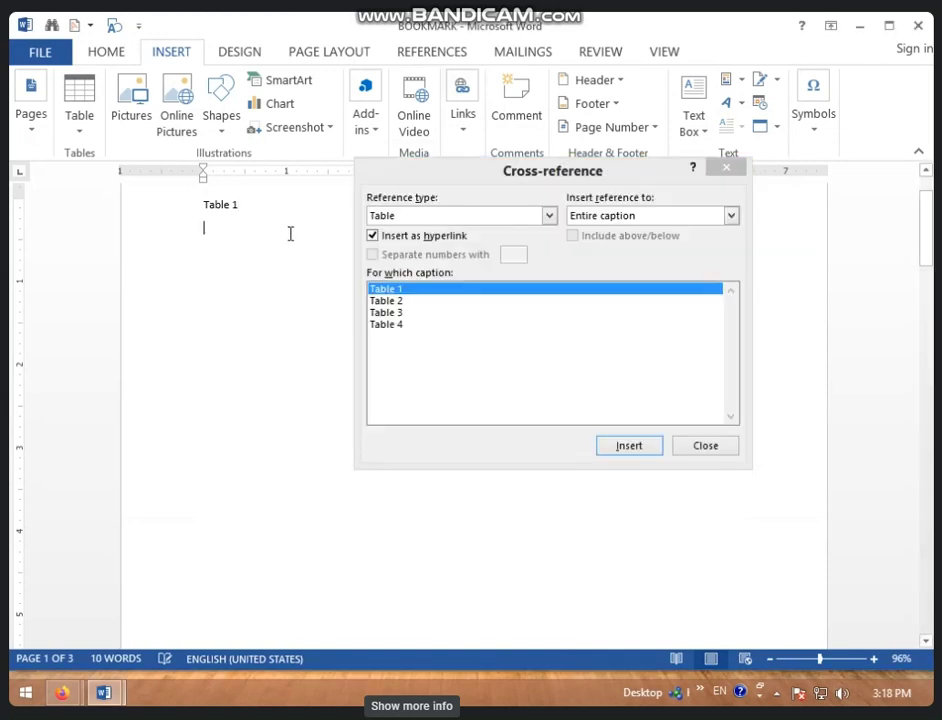
click(386, 300)
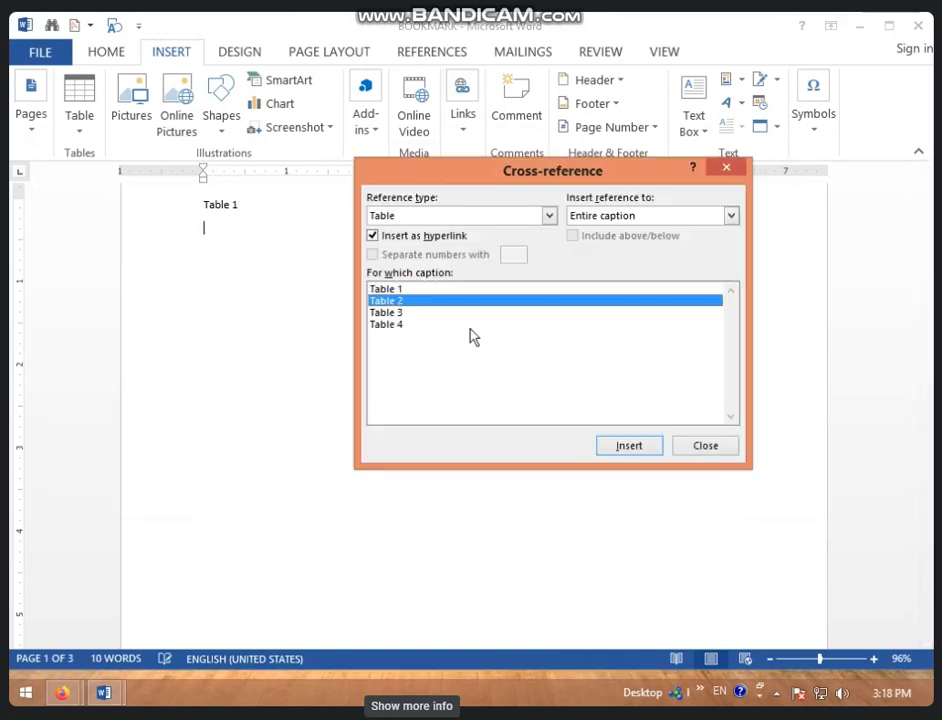
click(630, 447)
click(390, 312)
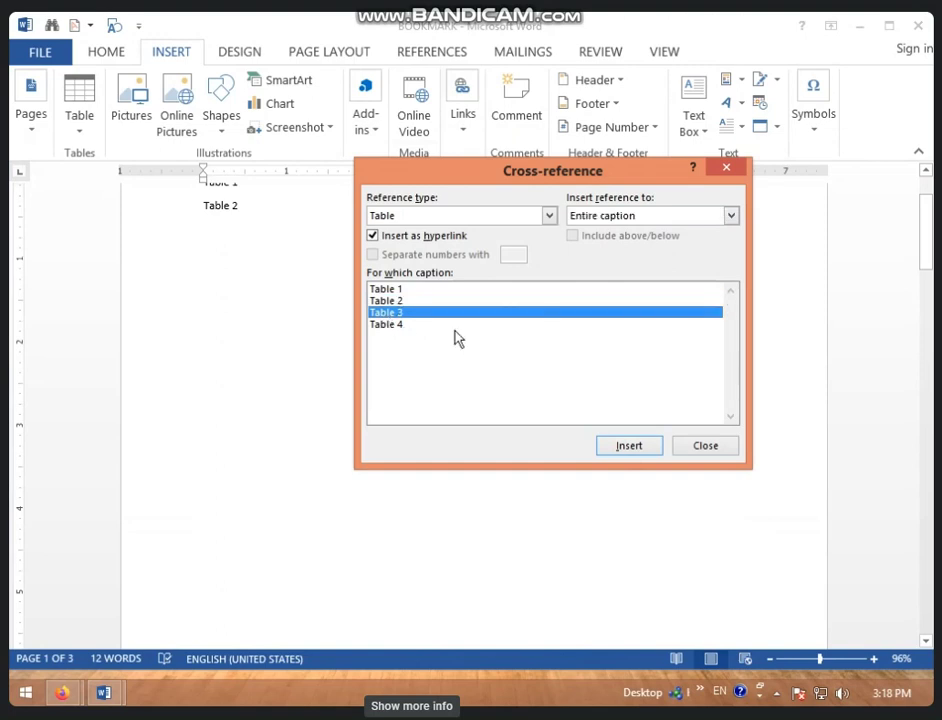
click(643, 448)
click(392, 326)
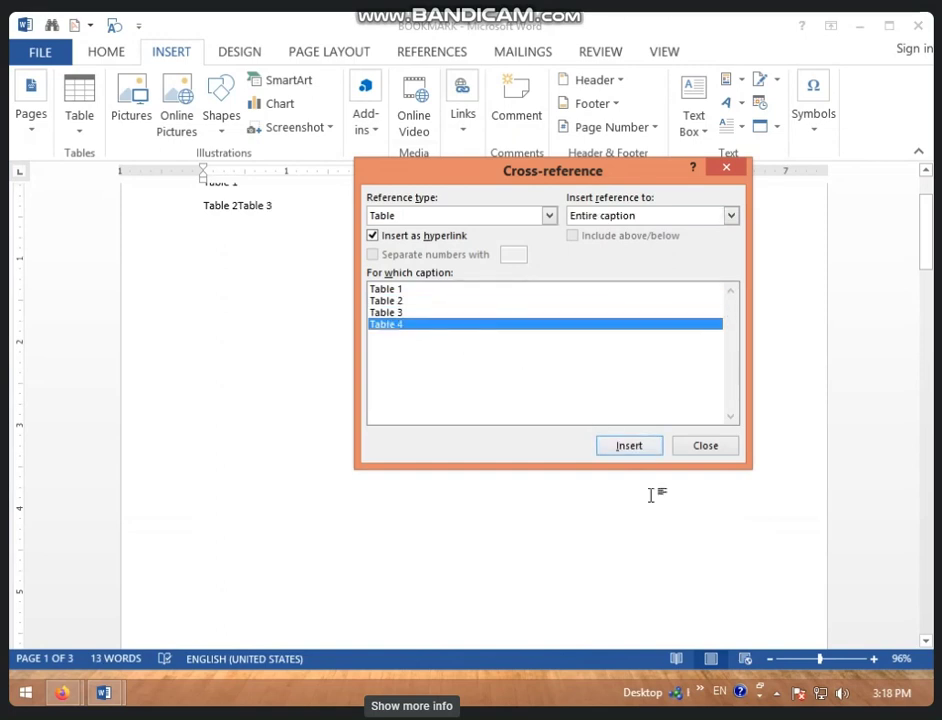
click(627, 450)
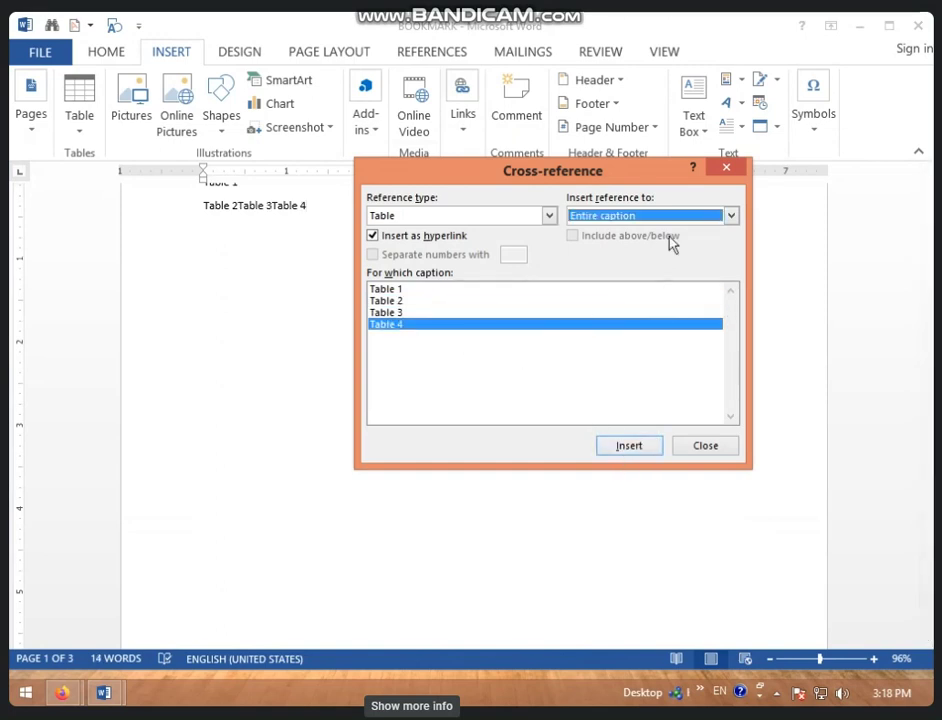
click(735, 170)
scroll(246, 437, up, 2)
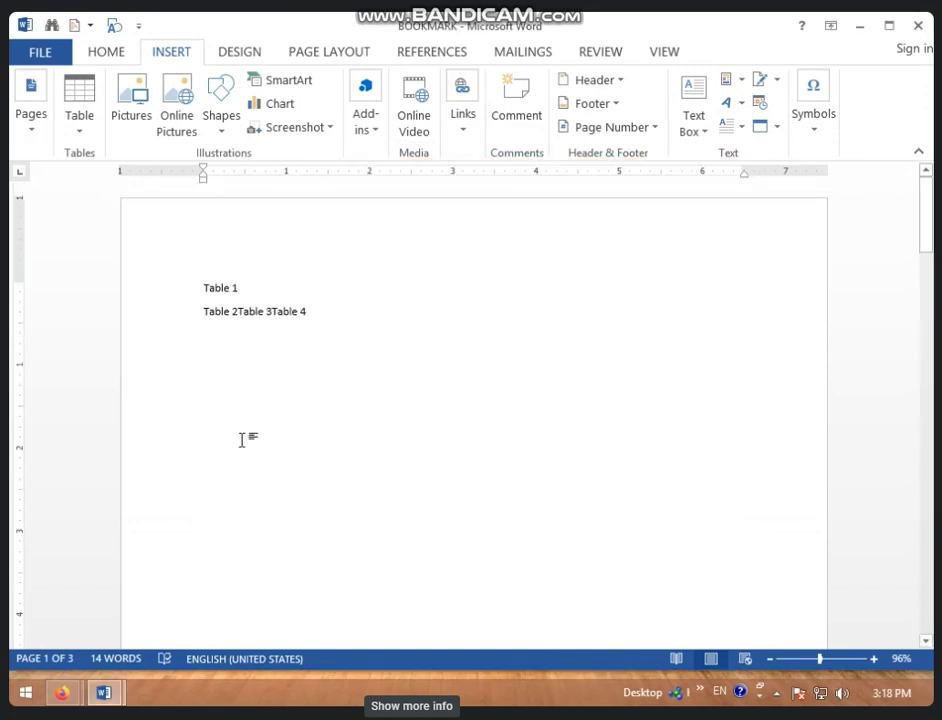
Step: Put the Table 3 and Table 4 cross-references on their own lines
click(240, 313)
key(Return)
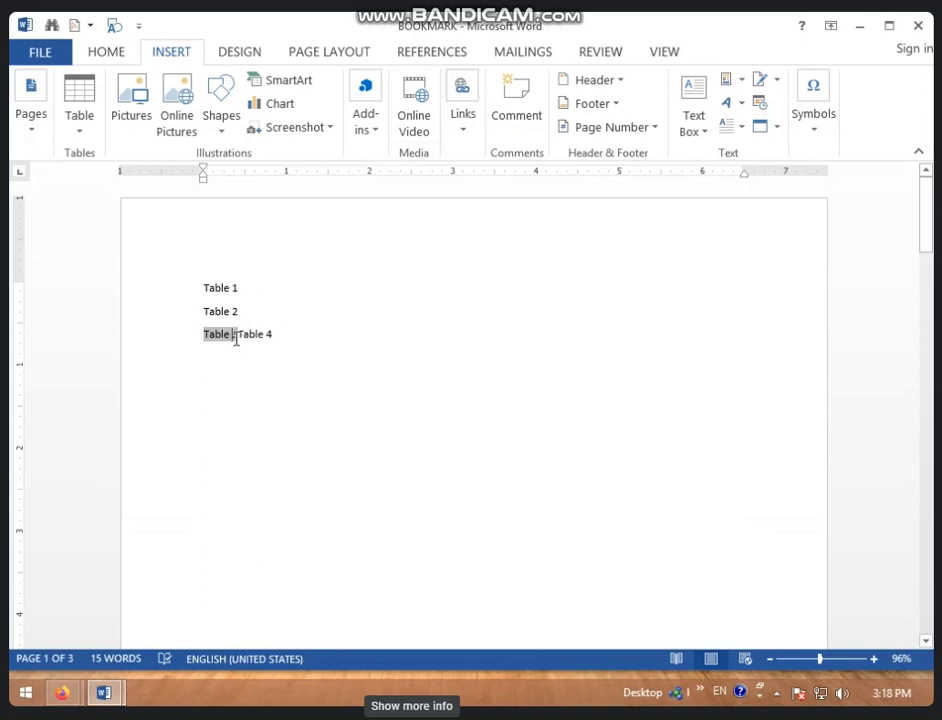
click(237, 338)
key(Return)
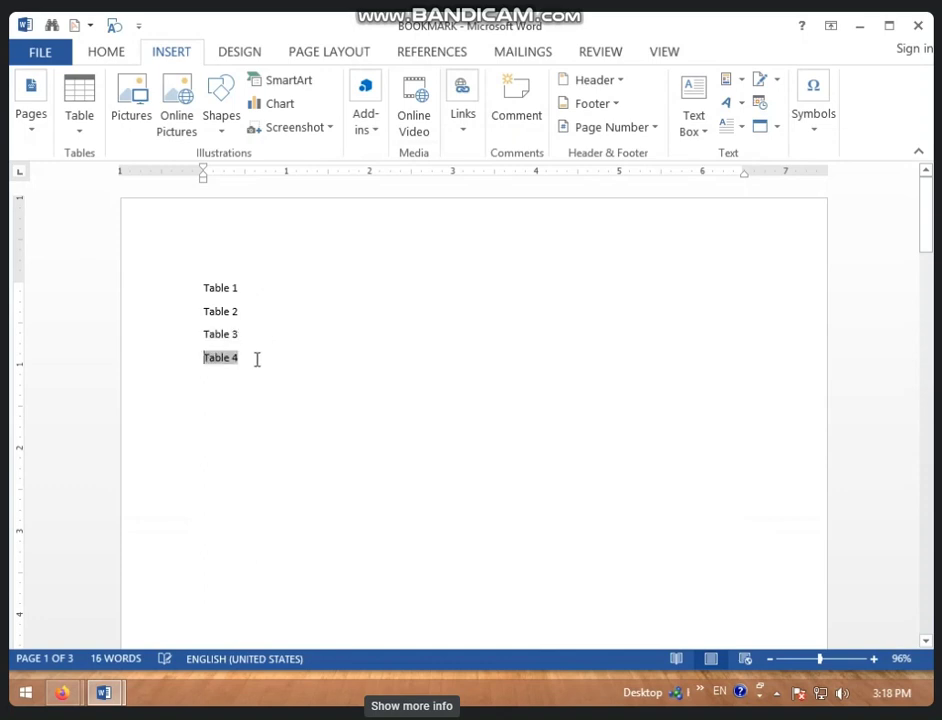
click(280, 378)
scroll(247, 340, down, 2)
scroll(248, 346, up, 2)
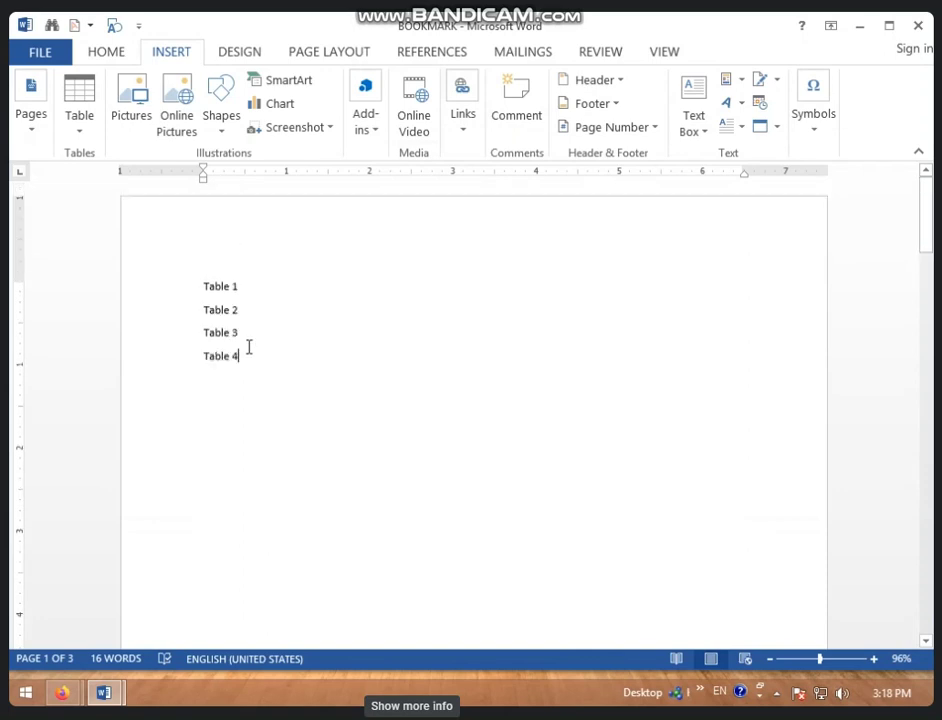
Step: Follow the Table 1 and Table 2 links to confirm they jump to their captions
ctrl+click(225, 284)
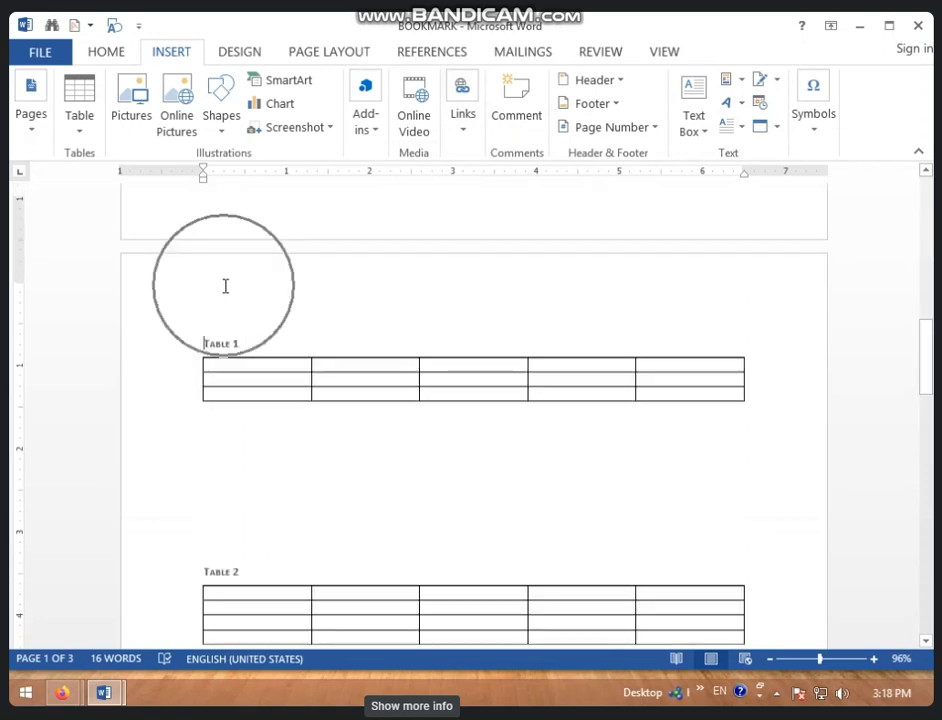
scroll(226, 320, up, 10)
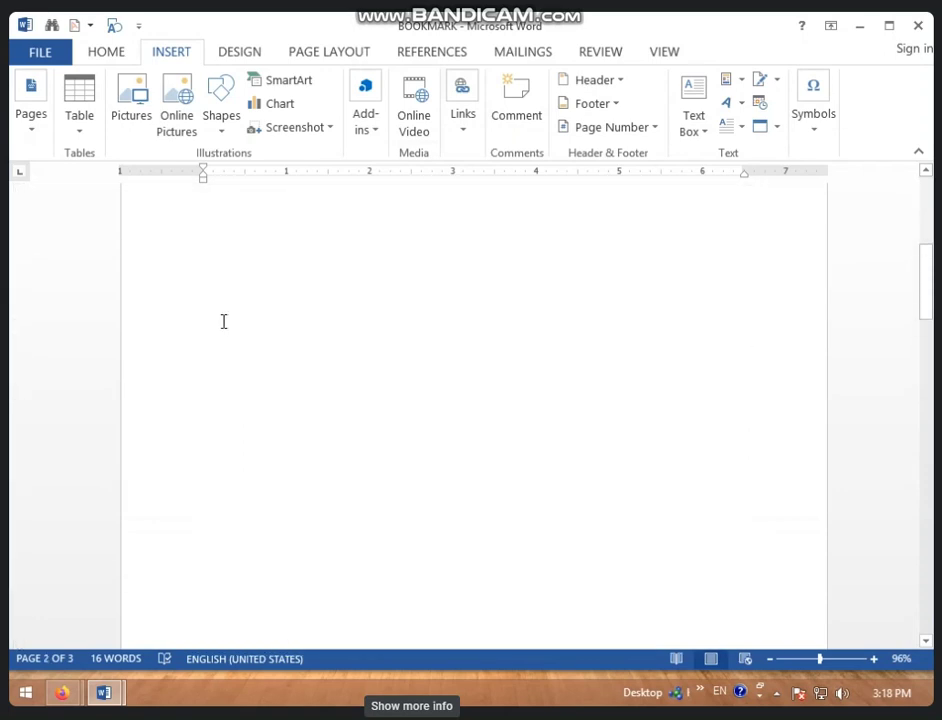
scroll(178, 385, up, 3)
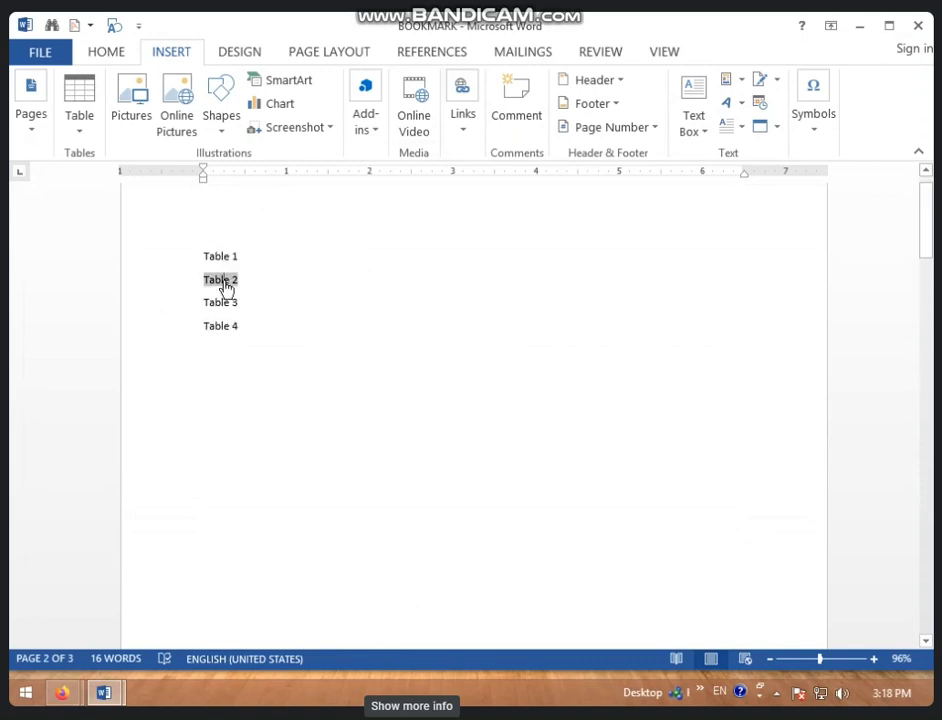
ctrl+click(225, 280)
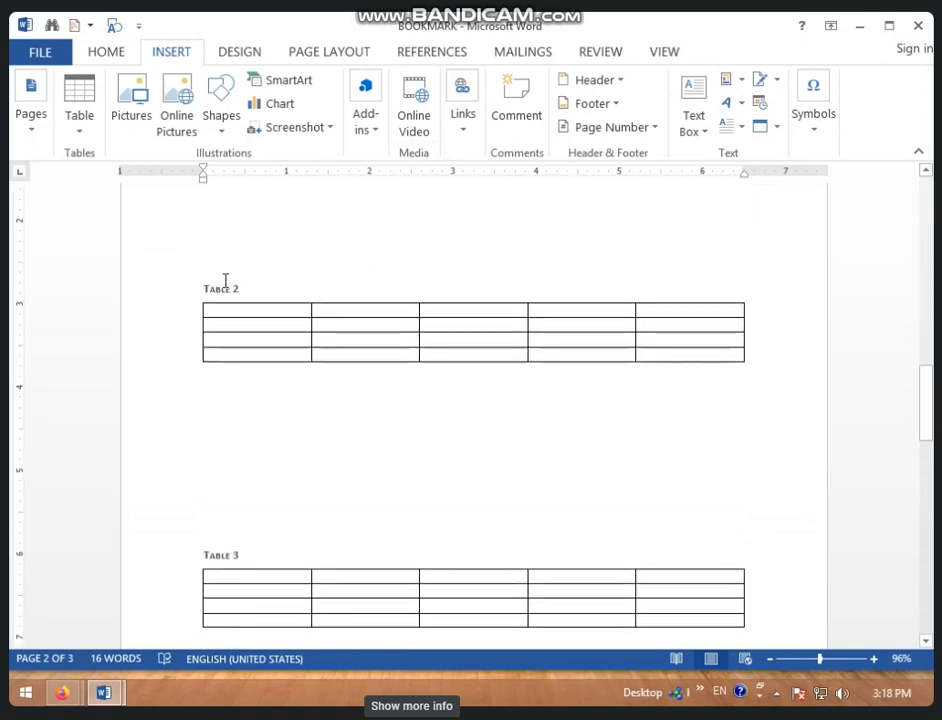
scroll(244, 315, up, 5)
scroll(216, 338, up, 5)
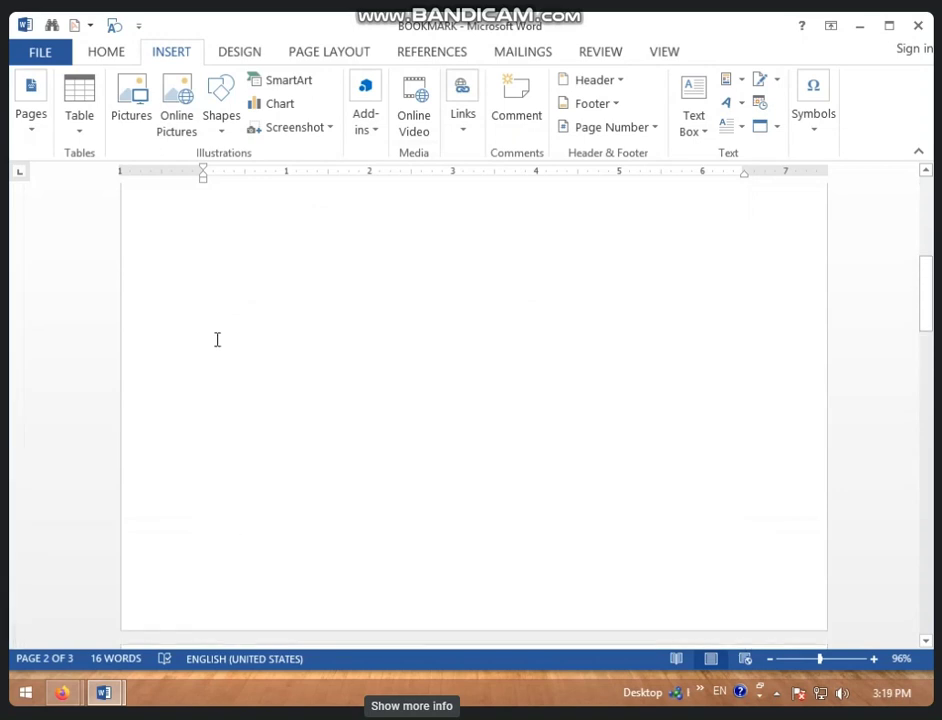
scroll(217, 340, up, 5)
scroll(217, 340, down, 3)
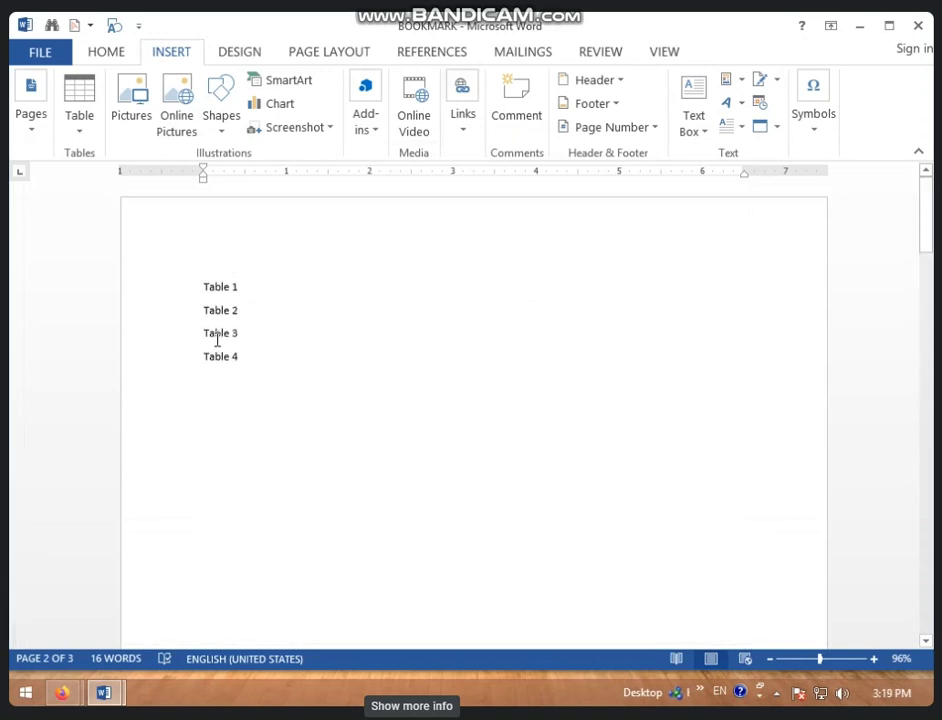
click(438, 55)
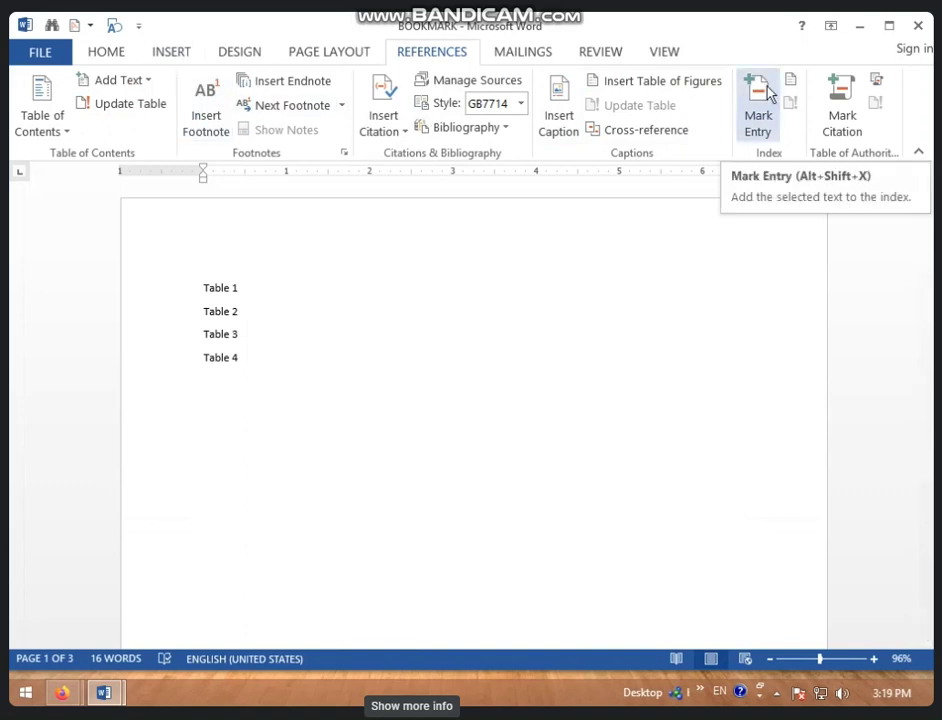
click(186, 53)
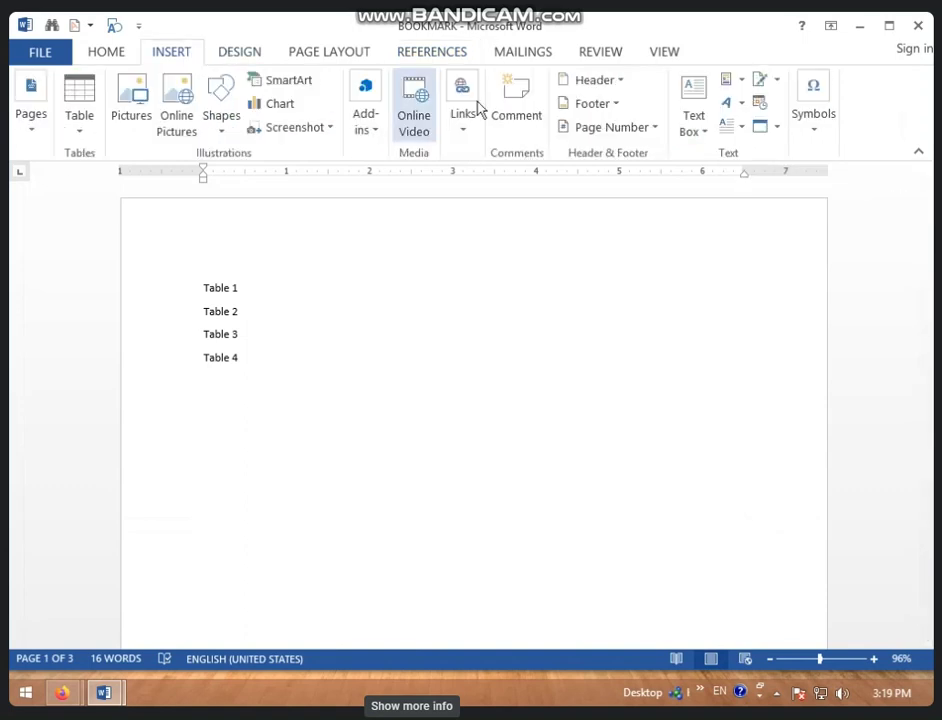
click(463, 122)
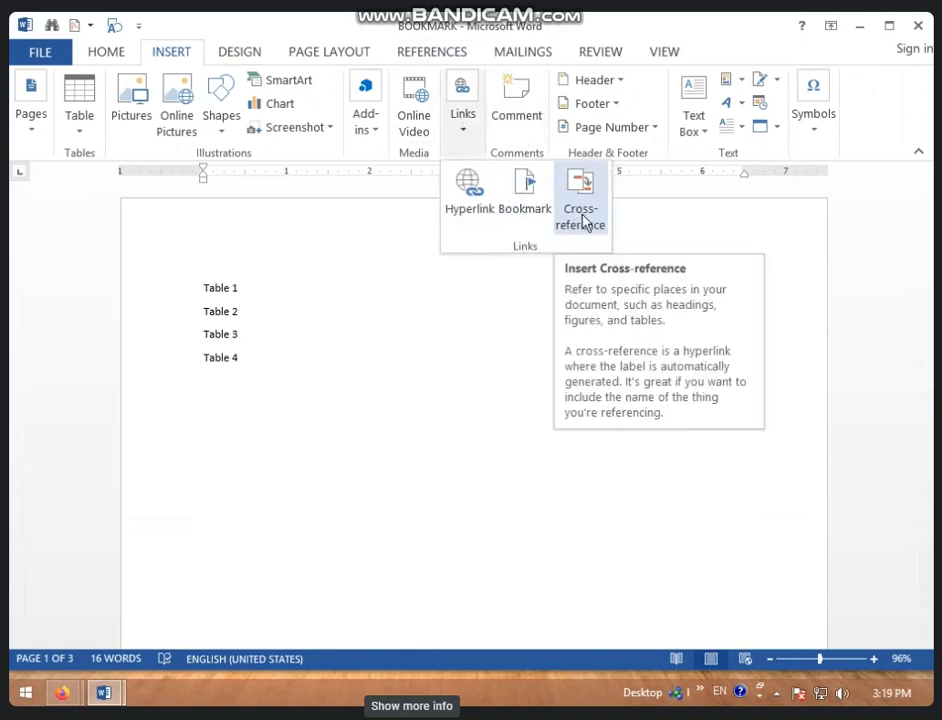
click(339, 368)
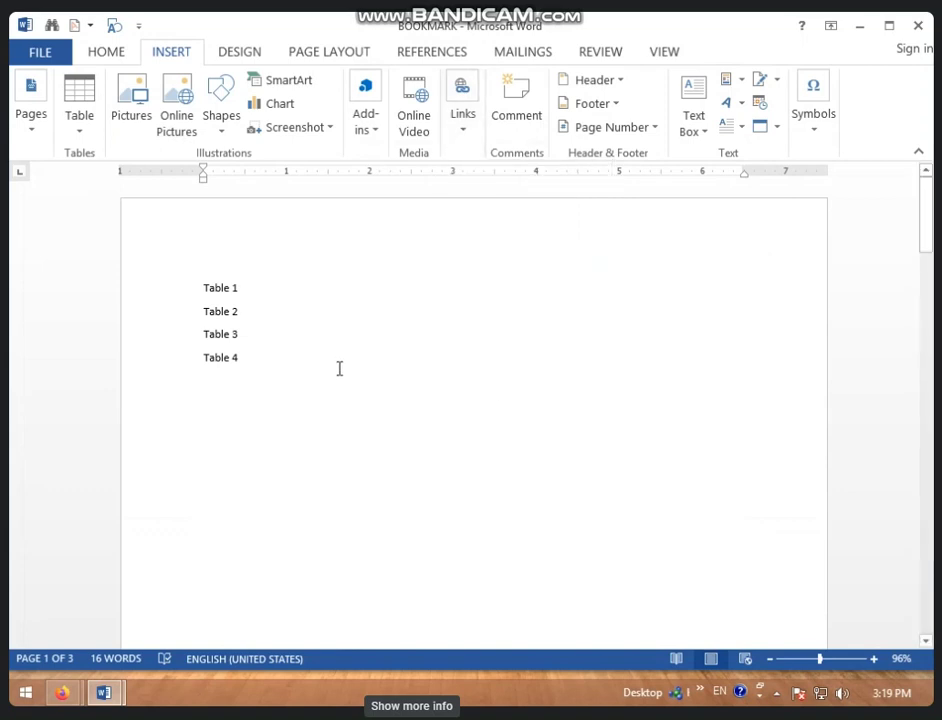
drag(202, 287, 228, 376)
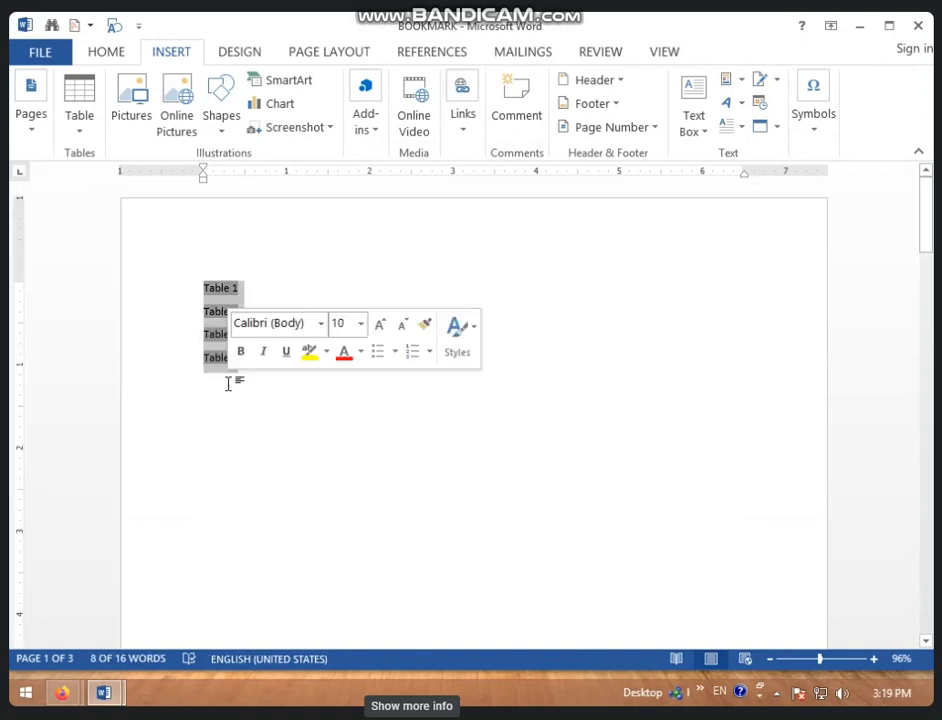
click(246, 454)
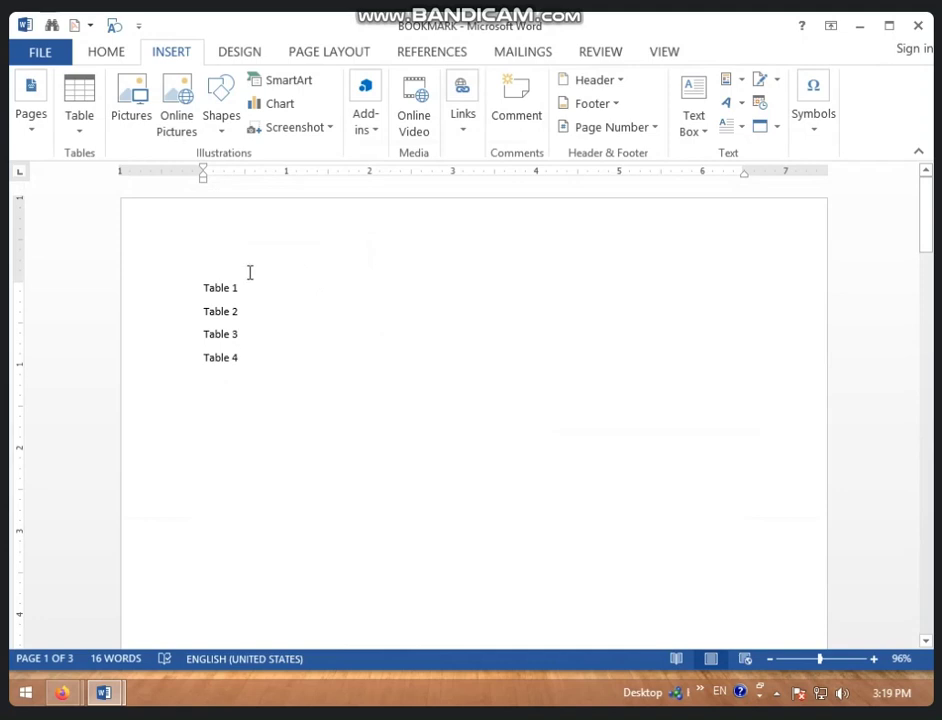
ctrl+click(215, 360)
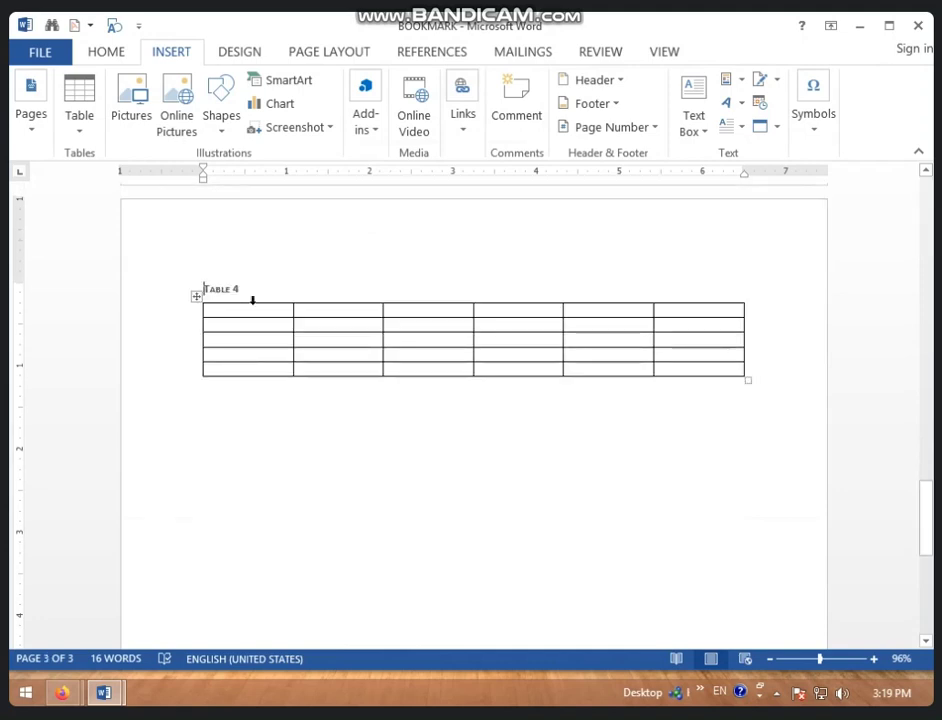
scroll(252, 302, up, 3)
scroll(252, 304, up, 5)
scroll(252, 304, up, 4)
scroll(252, 305, up, 2)
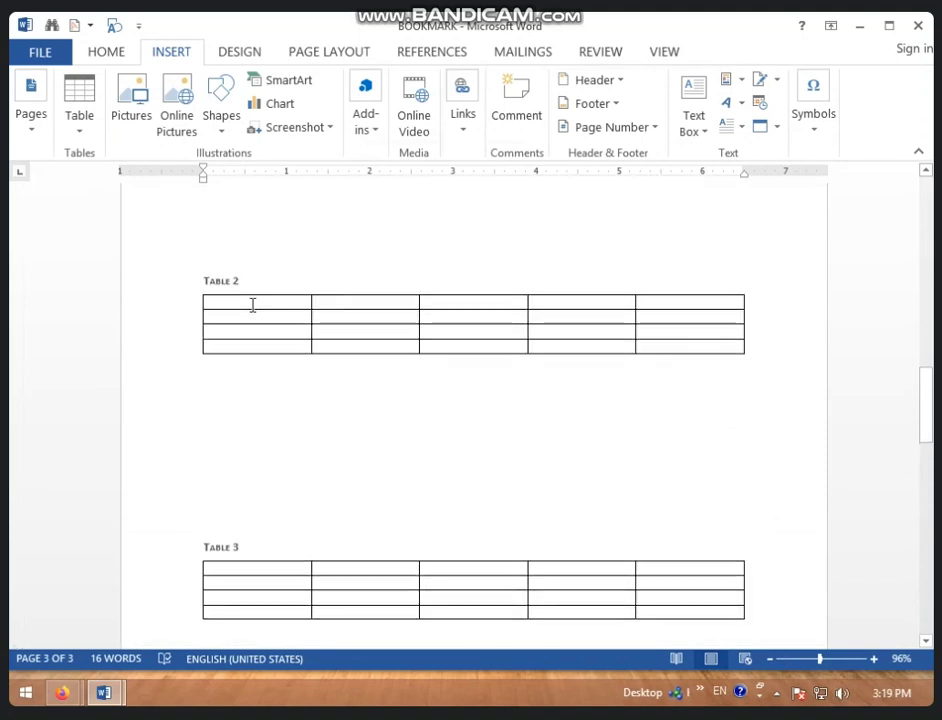
scroll(253, 305, up, 1)
scroll(253, 305, up, 3)
scroll(262, 304, up, 3)
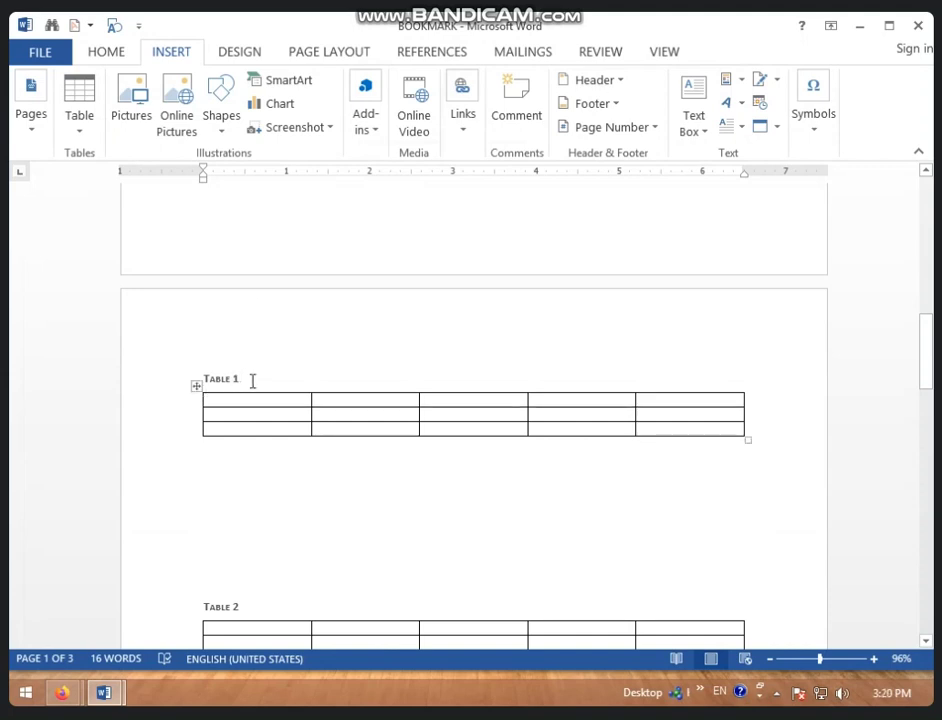
scroll(351, 332, up, 1)
click(474, 132)
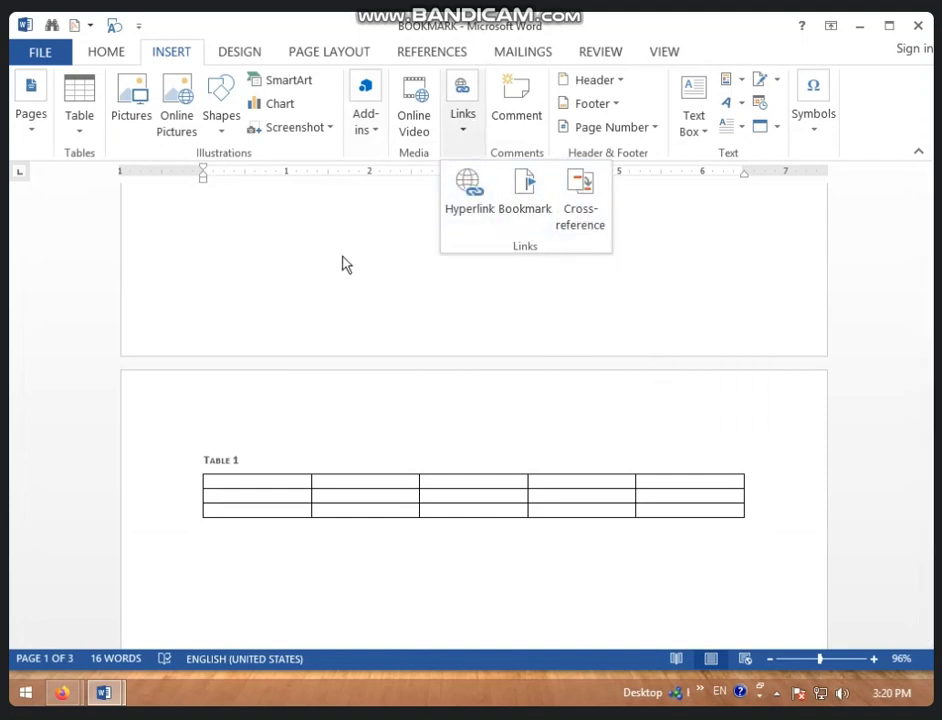
scroll(294, 290, up, 3)
scroll(294, 290, up, 5)
scroll(294, 290, up, 5)
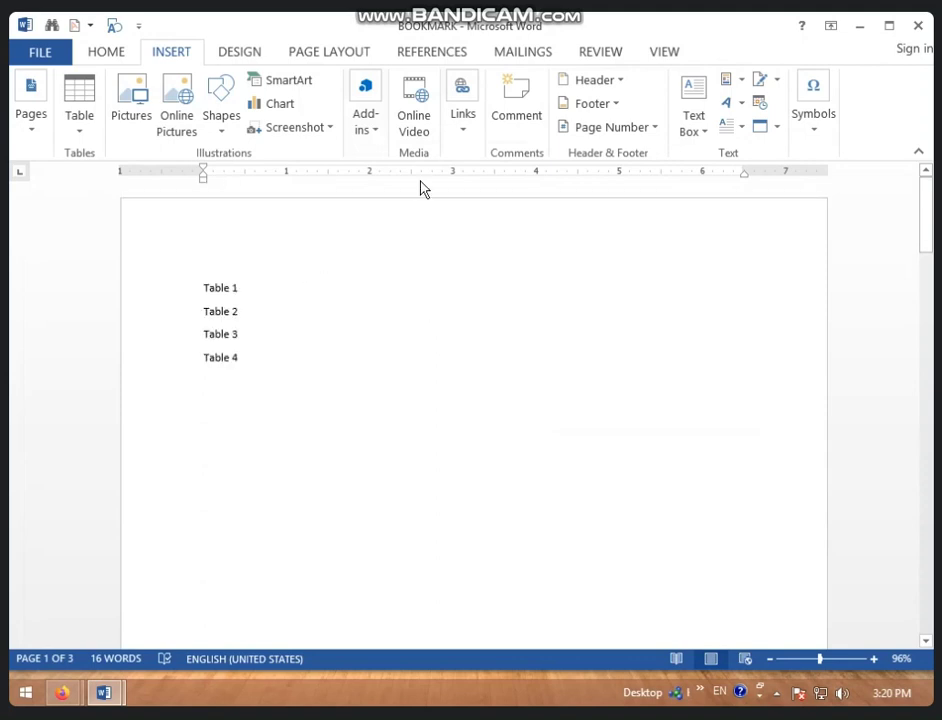
scroll(494, 320, down, 5)
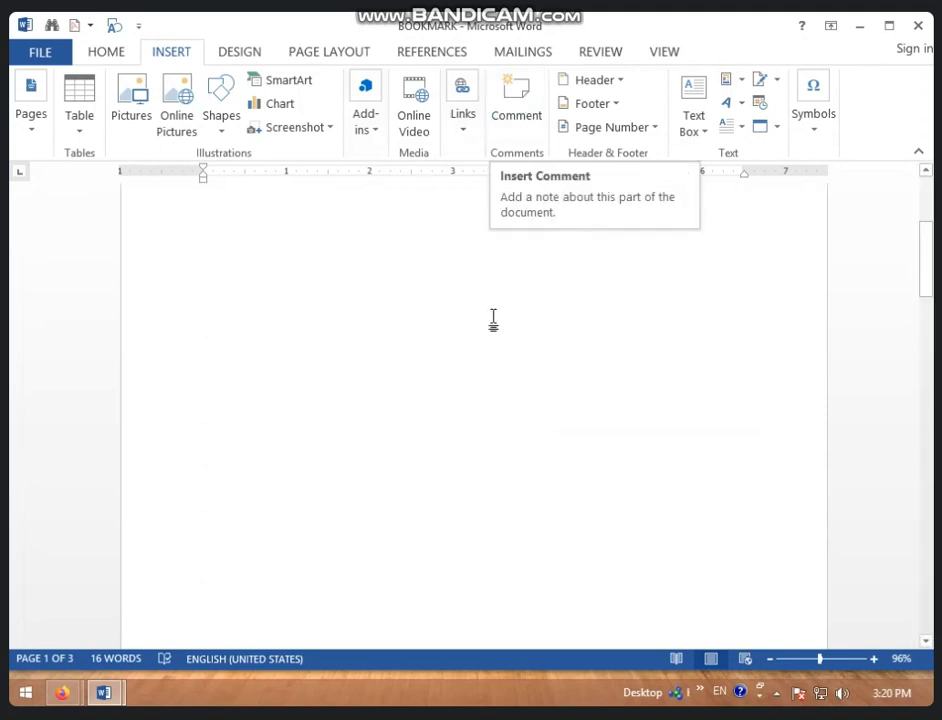
scroll(467, 343, down, 4)
scroll(462, 343, down, 4)
scroll(455, 342, up, 5)
scroll(455, 342, up, 1)
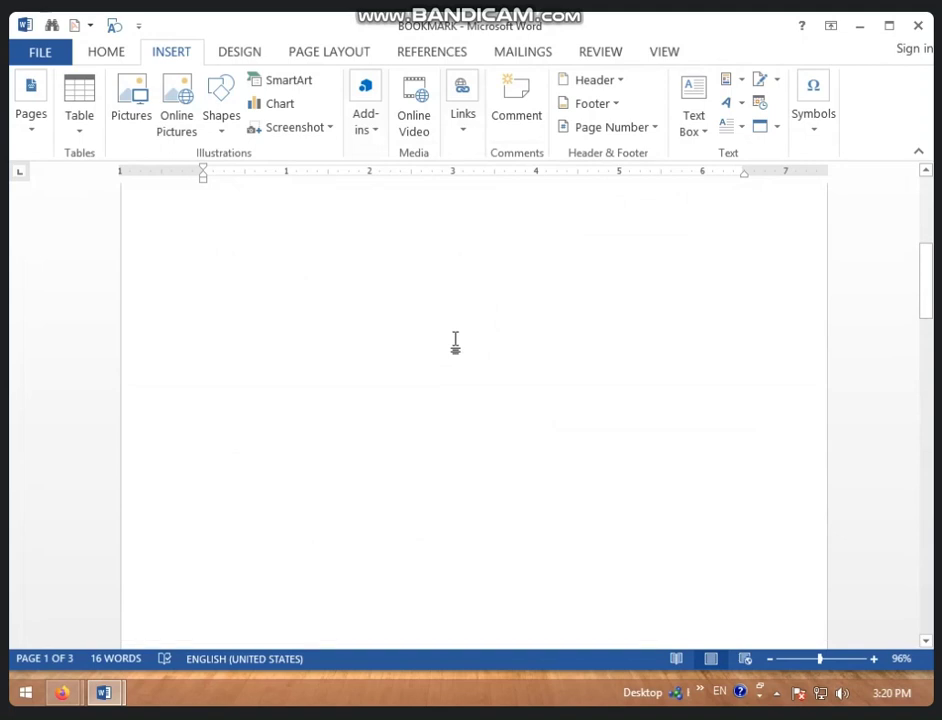
scroll(455, 342, up, 5)
text(=RAND())
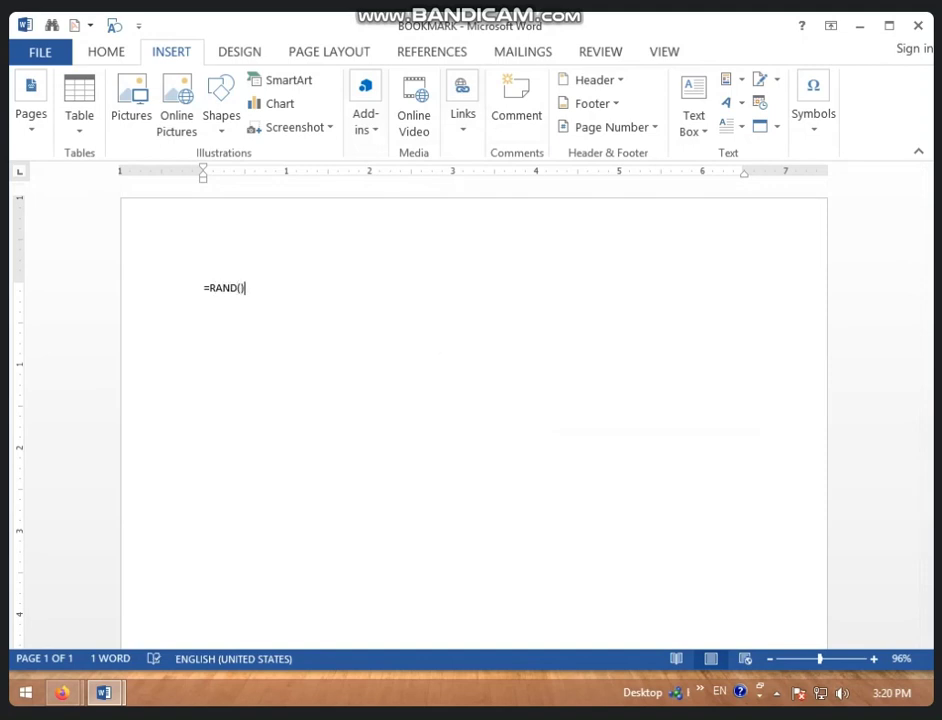
Step: Expand =RAND() into five paragraphs of sample text totalling 239 words
key(Return)
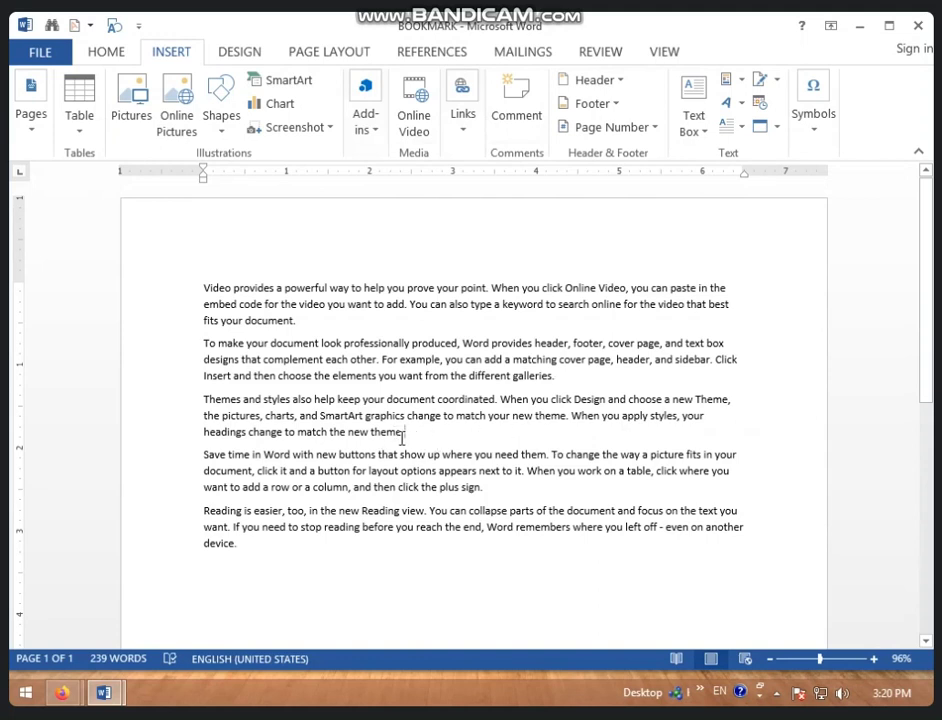
Step: Add a comment with filler text on the word 'theme' and start an empty reply
click(513, 118)
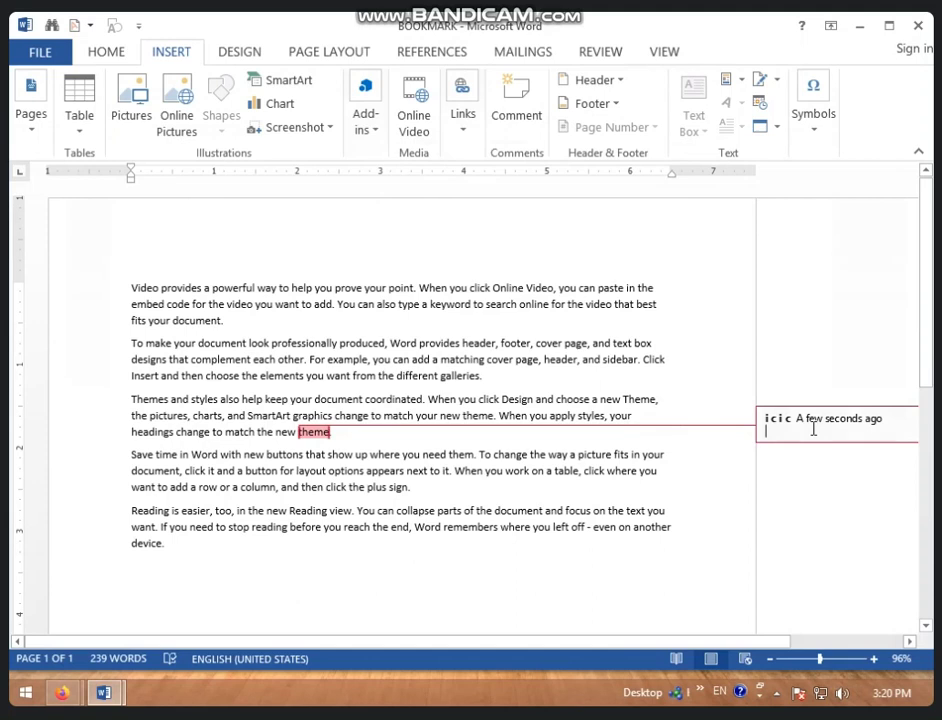
text(IC)
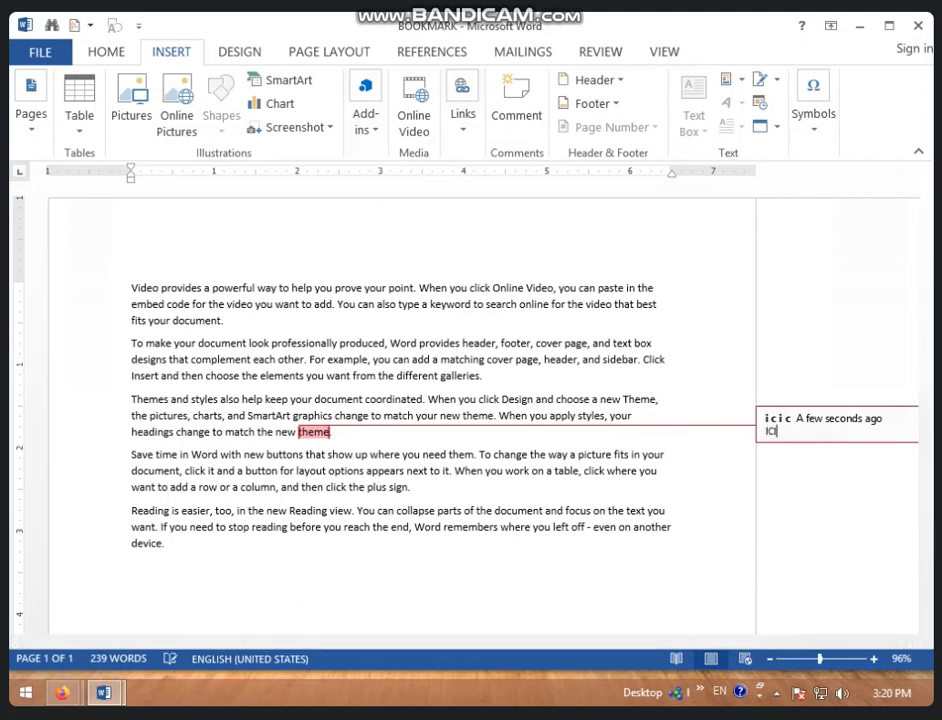
text(ICICJOICJVJFLKGJFLKJGFJGLKFDJGK)
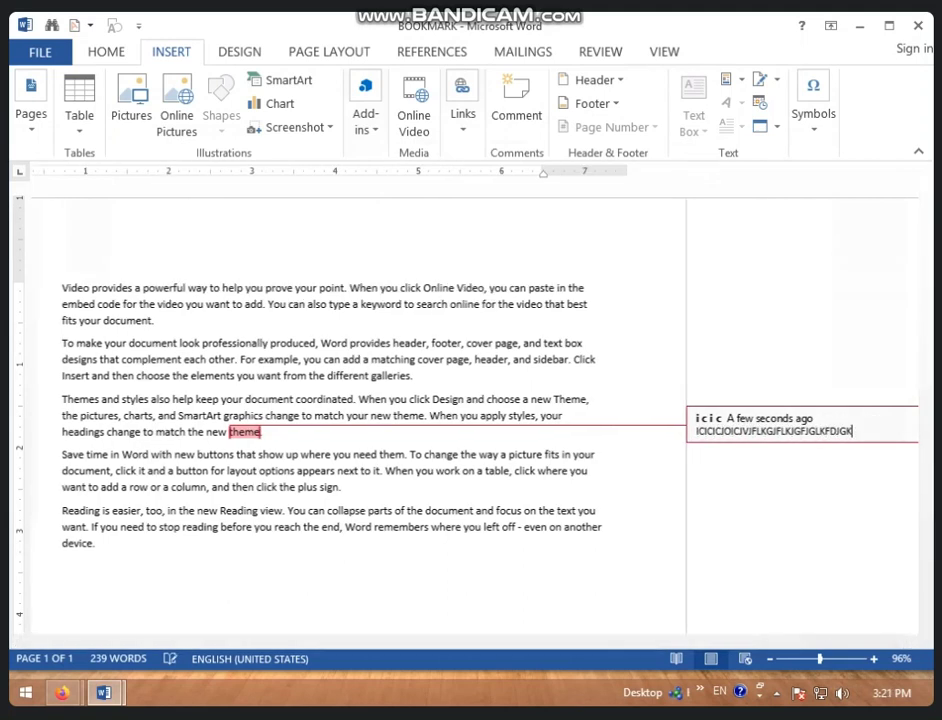
text(FDJGKL)
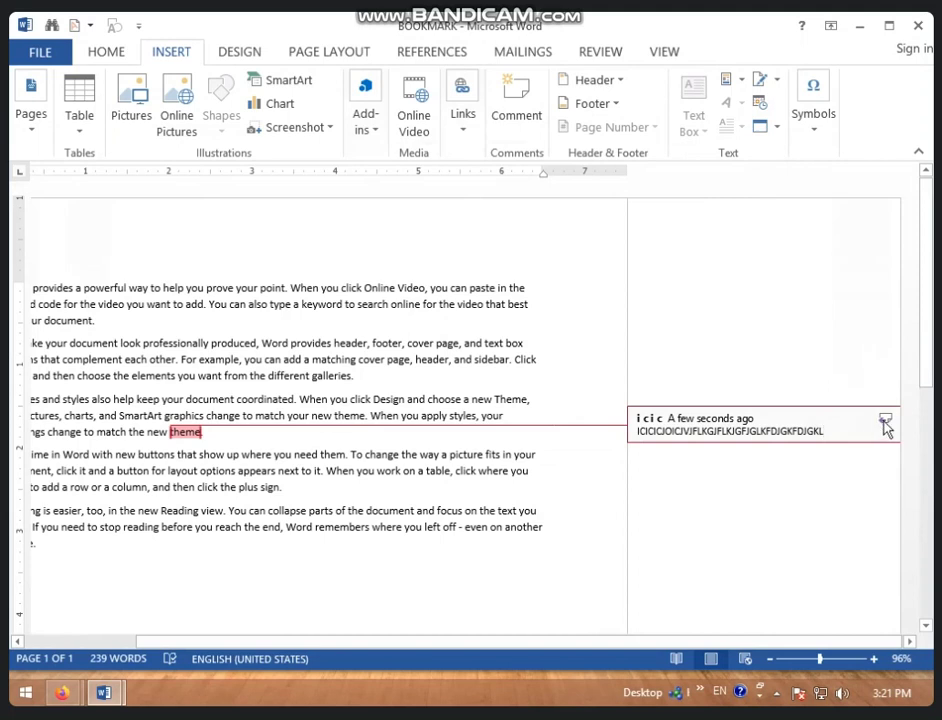
click(884, 421)
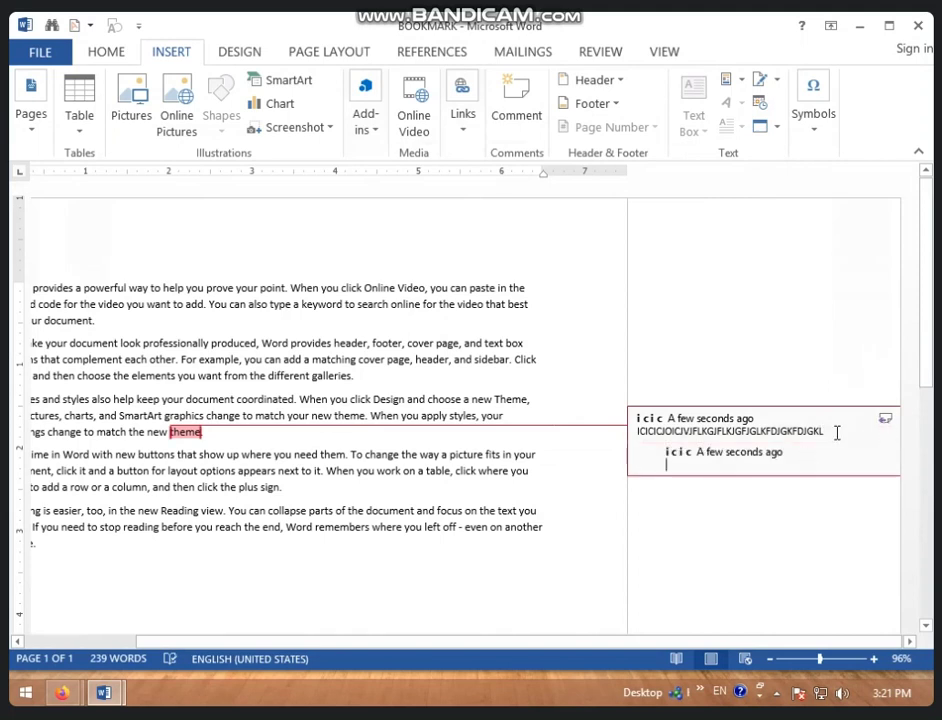
click(891, 420)
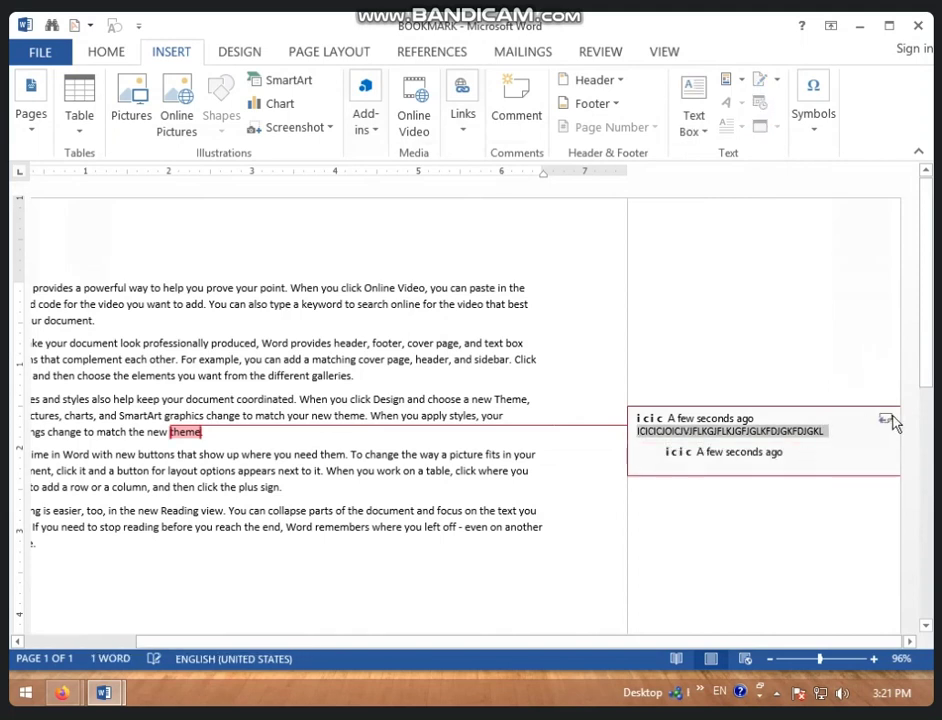
Step: Add a second comment on the word 'click' reading 'JHGJGHJH'
click(438, 491)
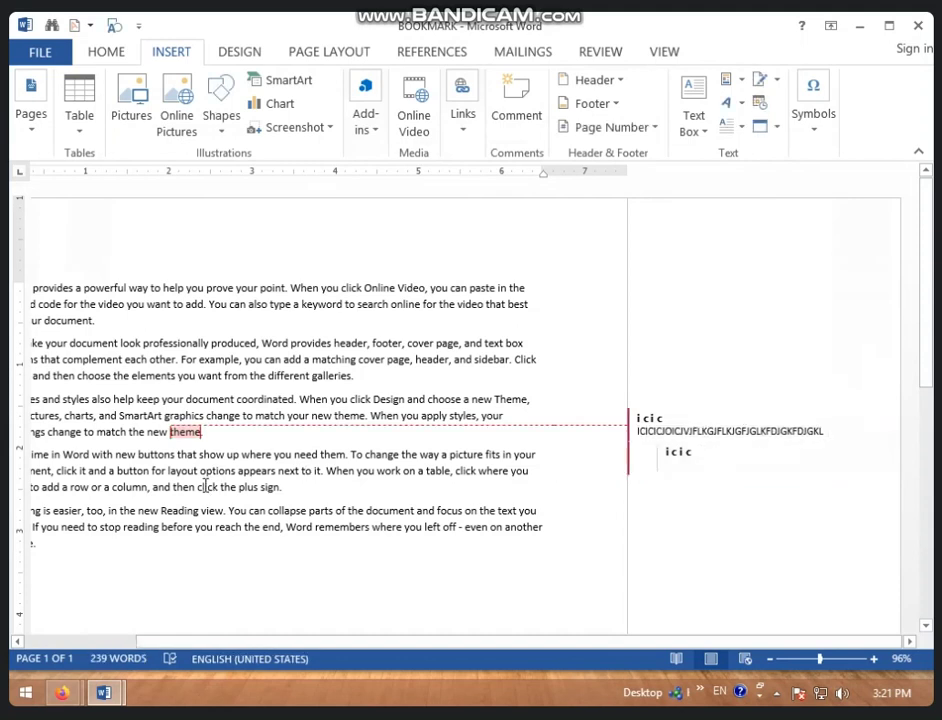
click(516, 100)
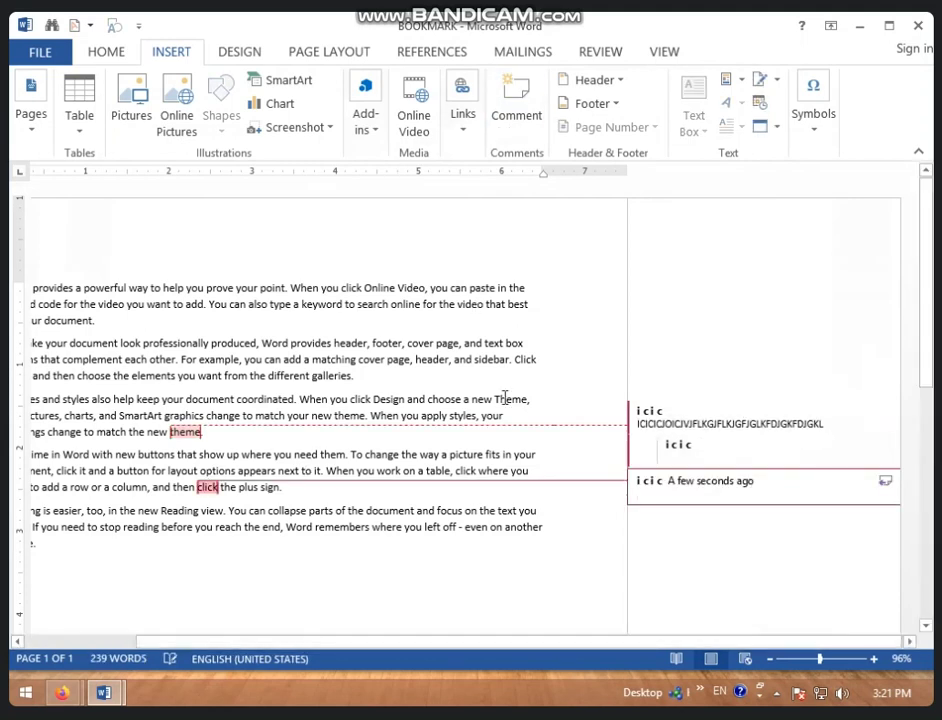
text(JHG)
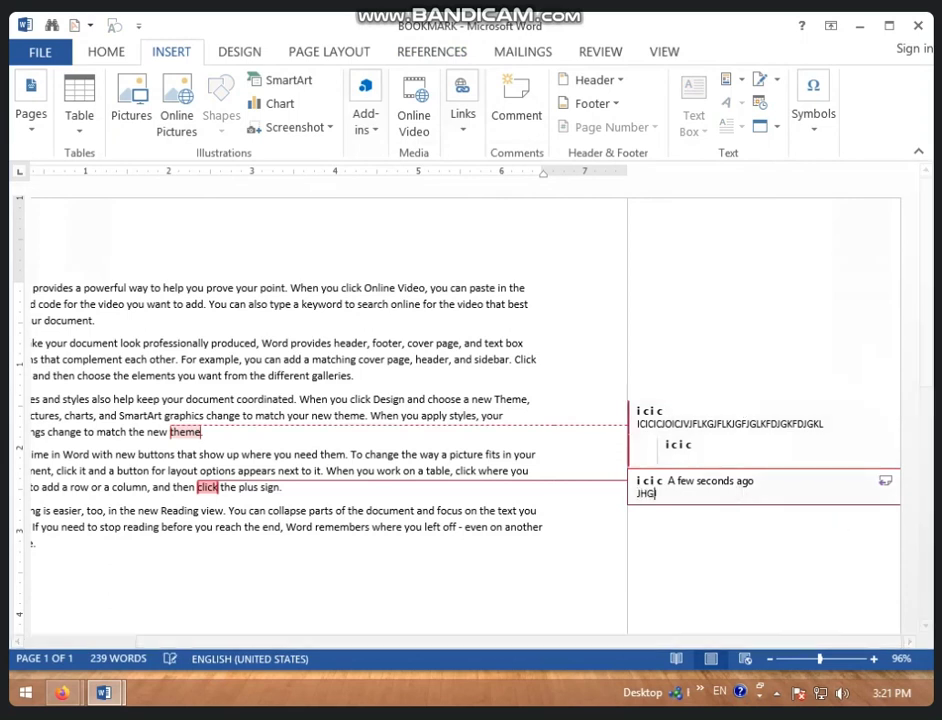
text(JGHJHGJ)
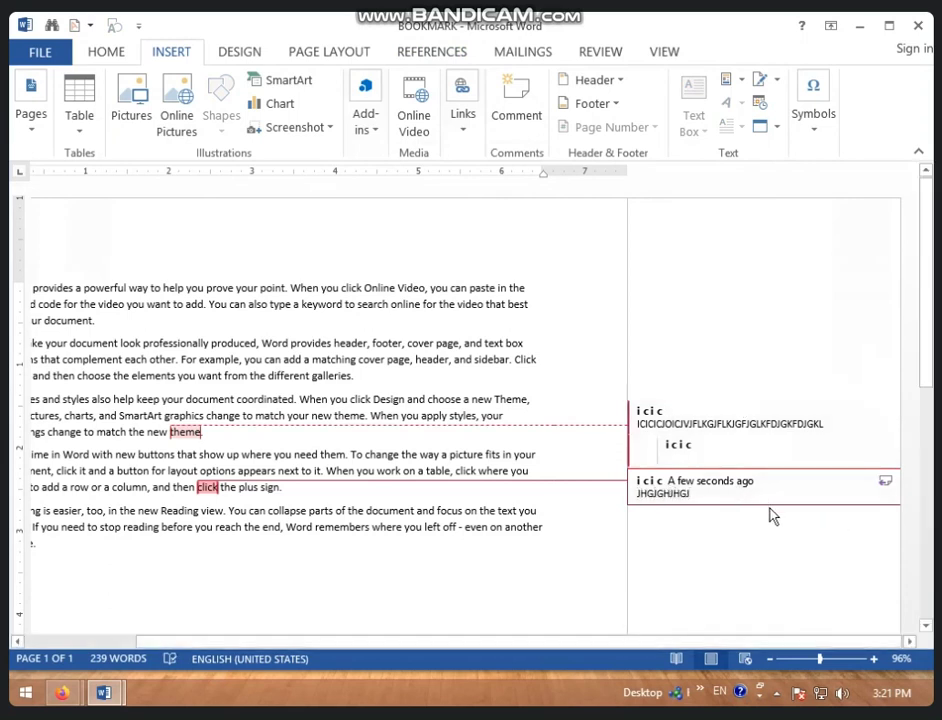
Step: Resolve the comment on 'click', type 'JGFGFGFGFG FGAWS TGHJ' into it, then delete it
right_click(692, 492)
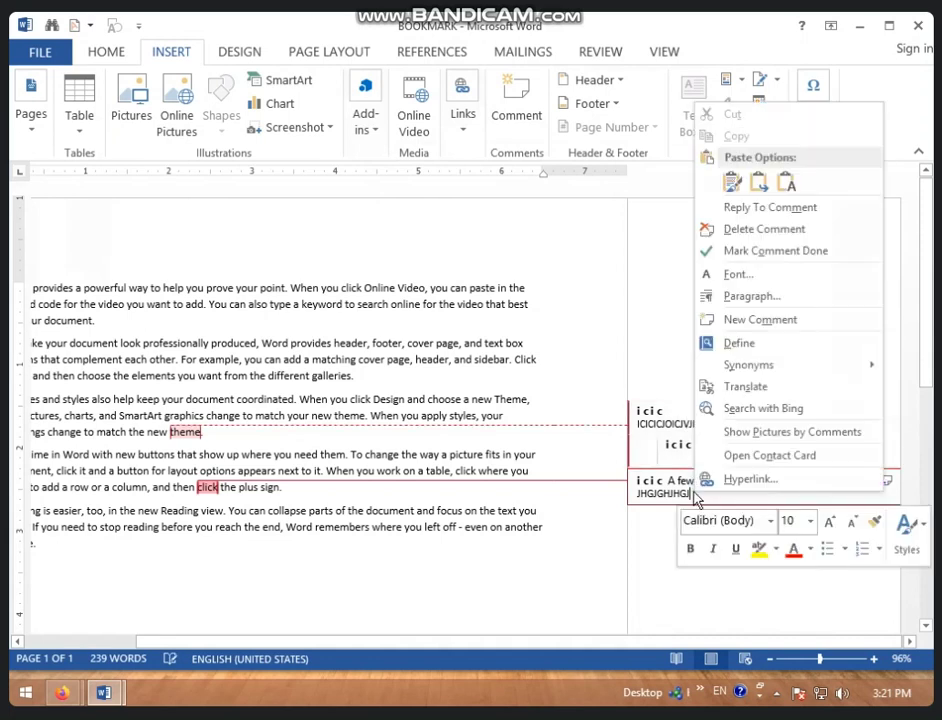
click(771, 251)
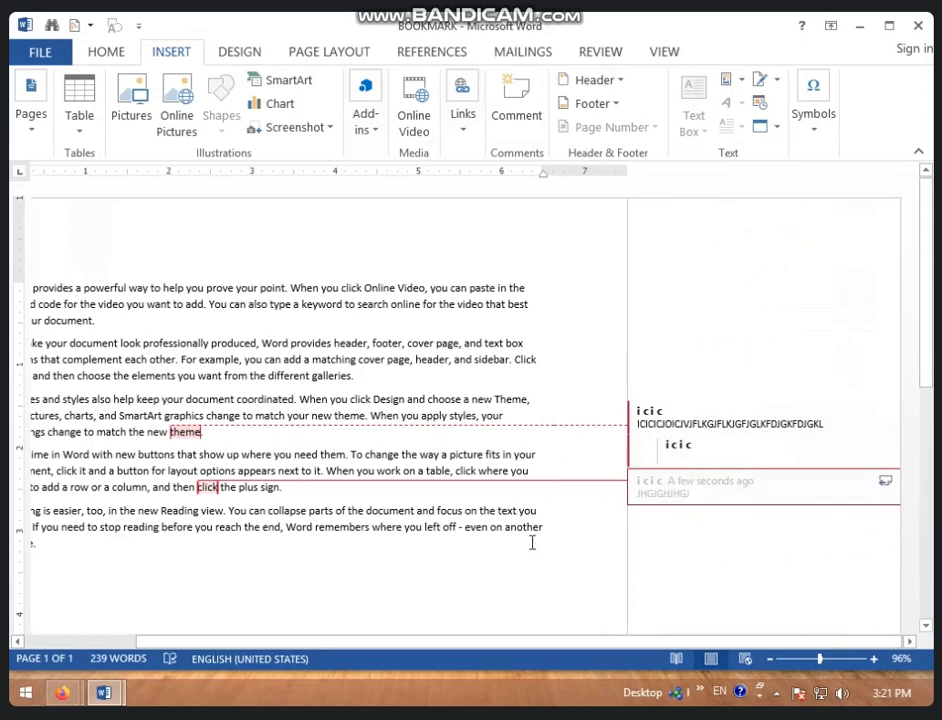
click(729, 491)
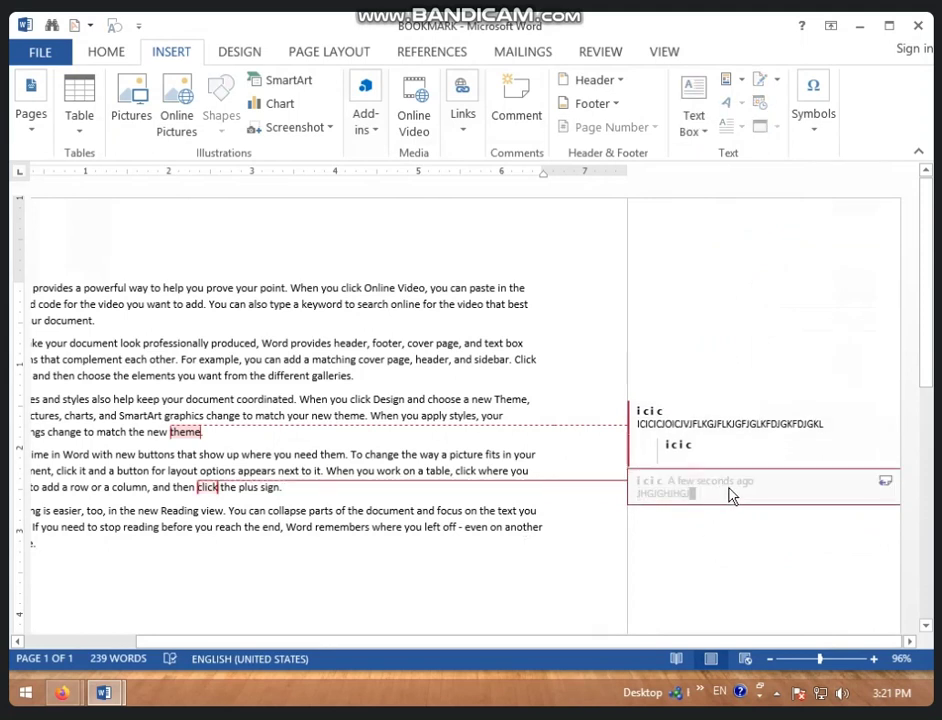
text(JGFGFGFGFG FGAWS TGHJ)
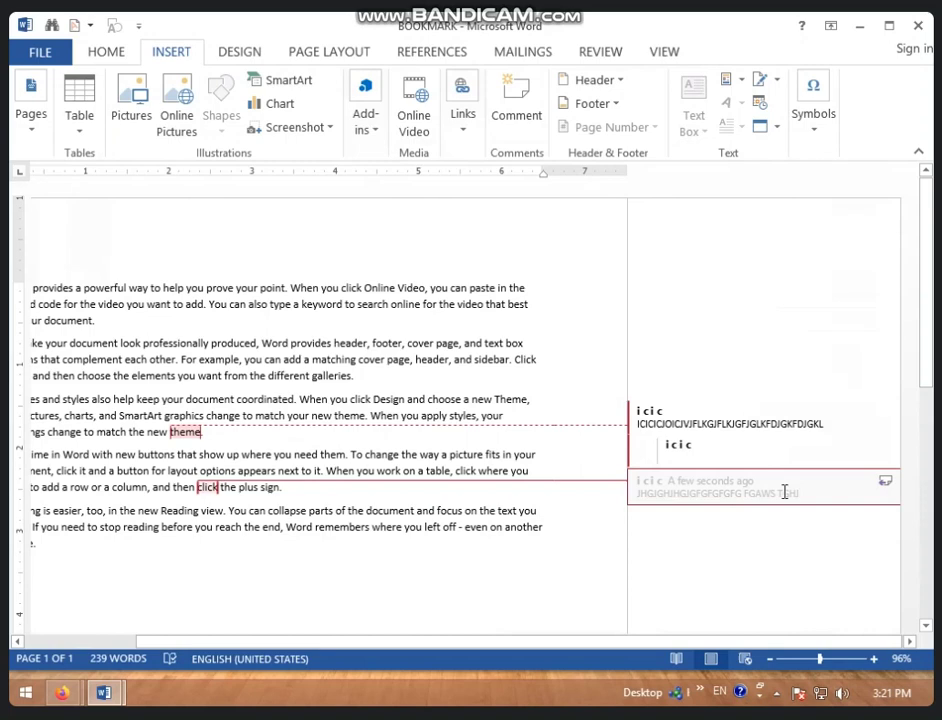
right_click(780, 493)
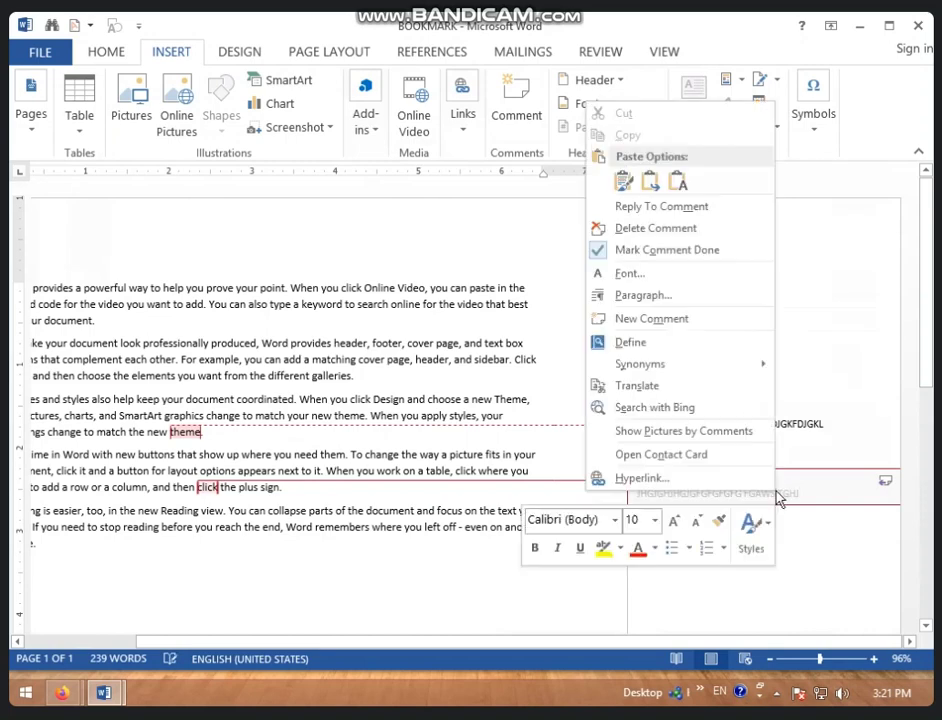
click(648, 237)
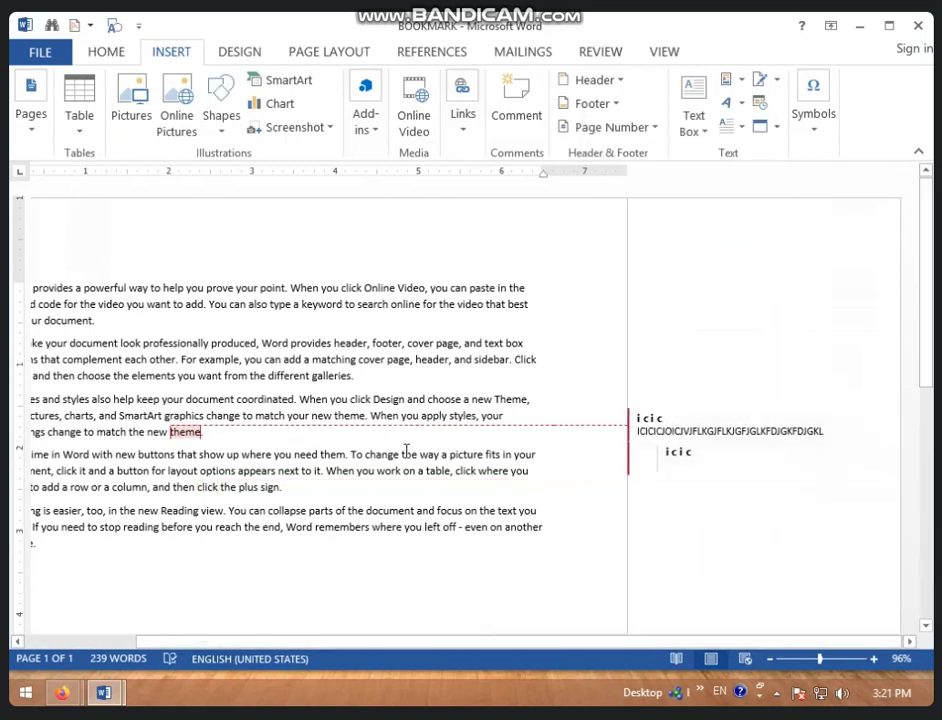
Step: Add three replies to the 'theme' comment and discard the empty last one
click(718, 425)
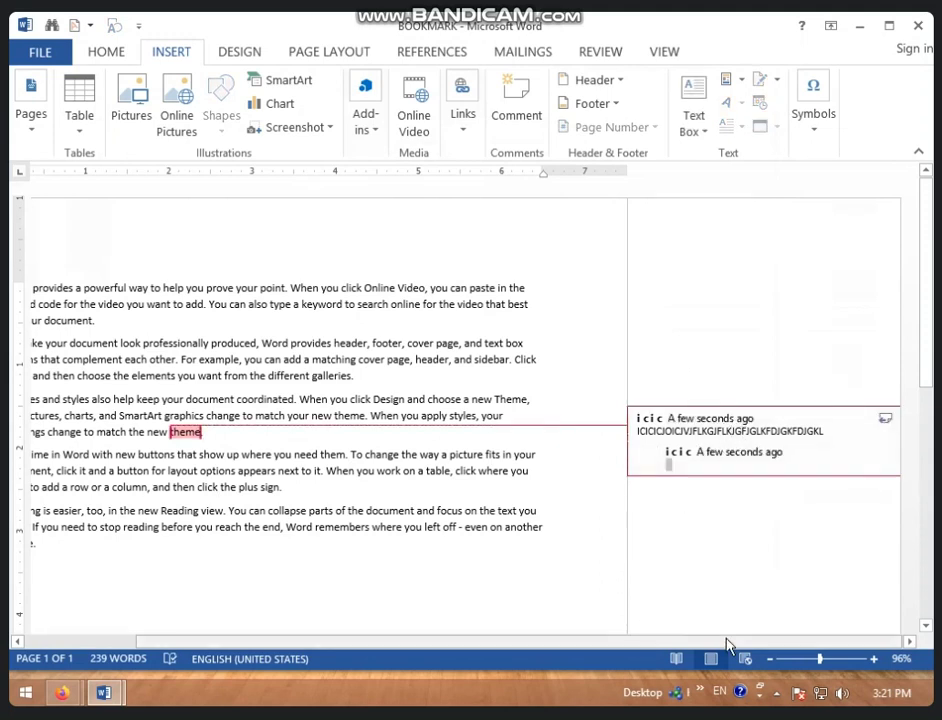
click(884, 419)
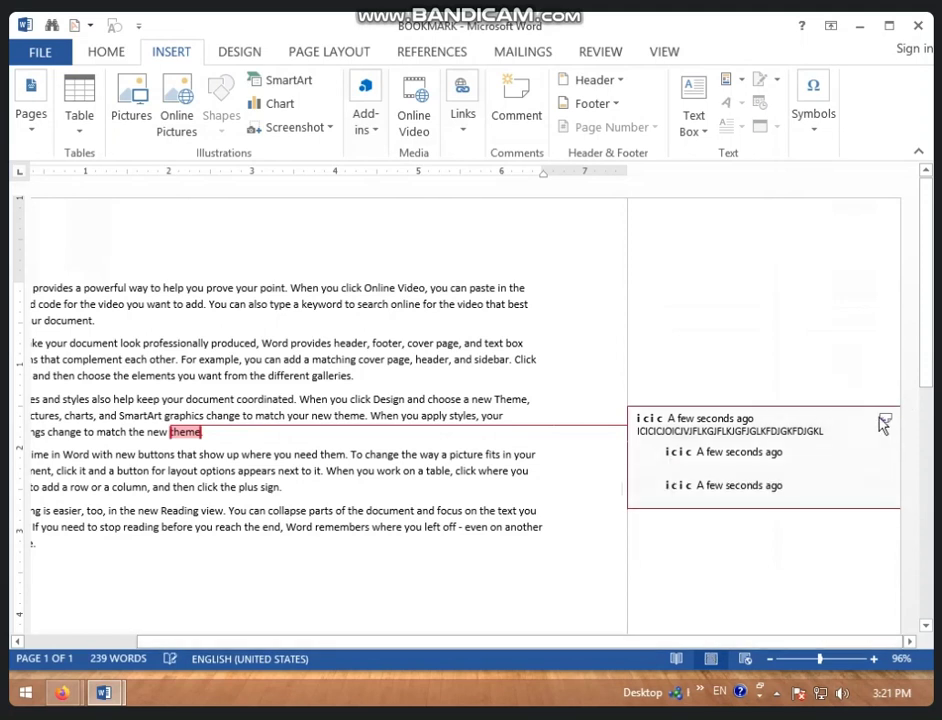
click(884, 419)
click(884, 419)
click(884, 419)
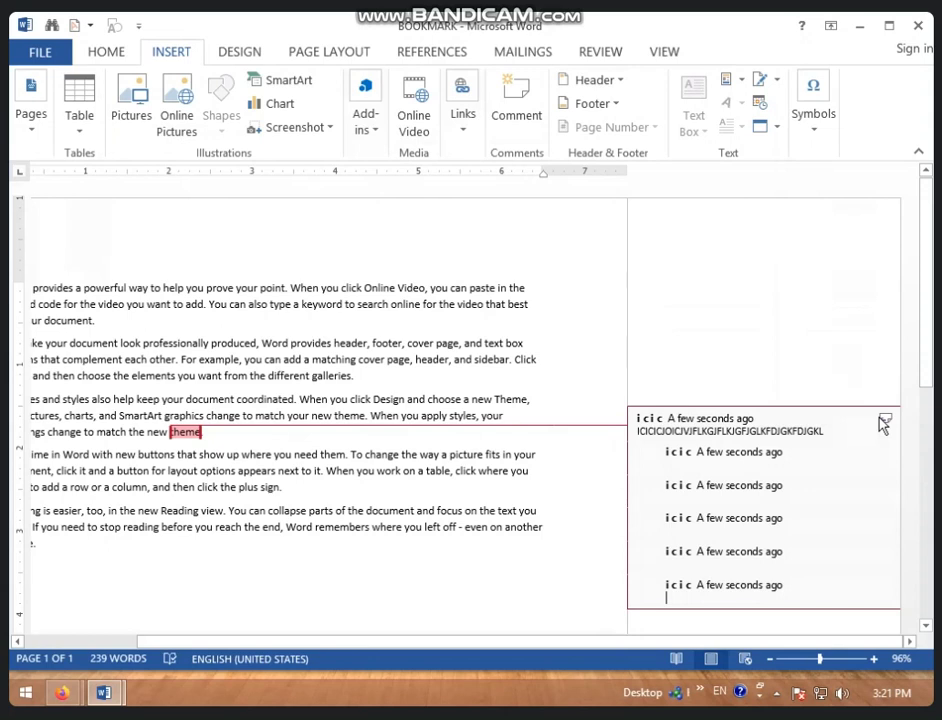
key(Escape)
Step: Delete one reply, then delete the entire 'theme' comment thread
right_click(708, 593)
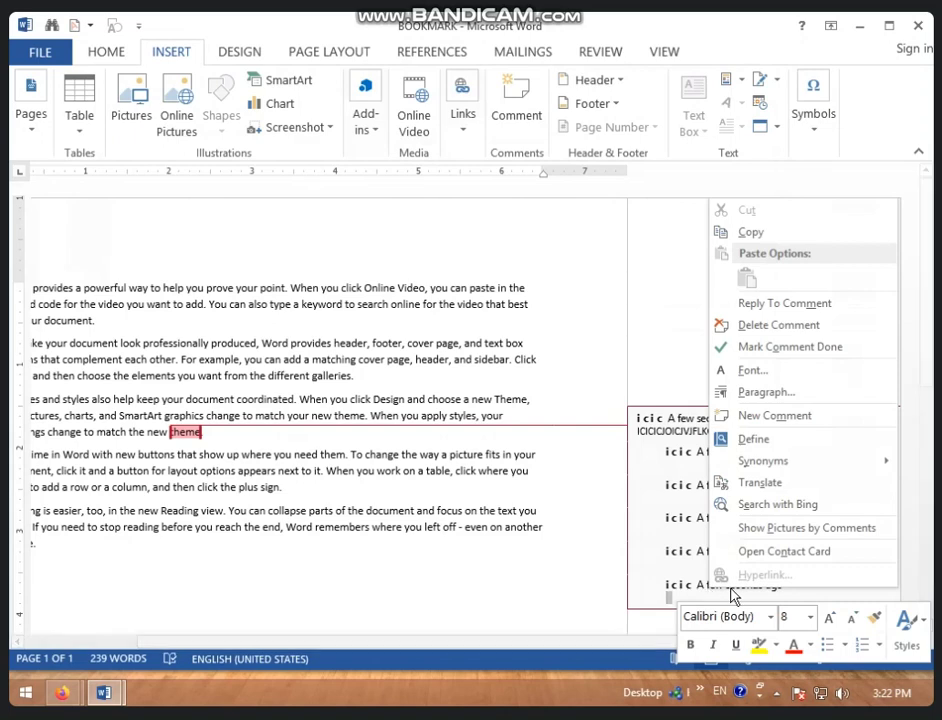
click(770, 330)
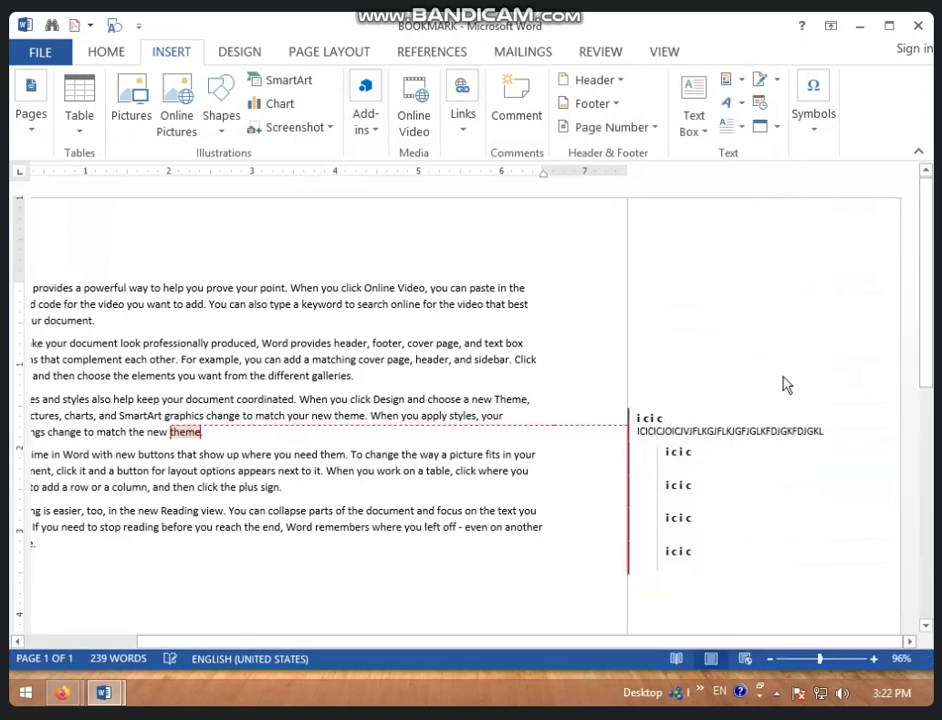
right_click(721, 429)
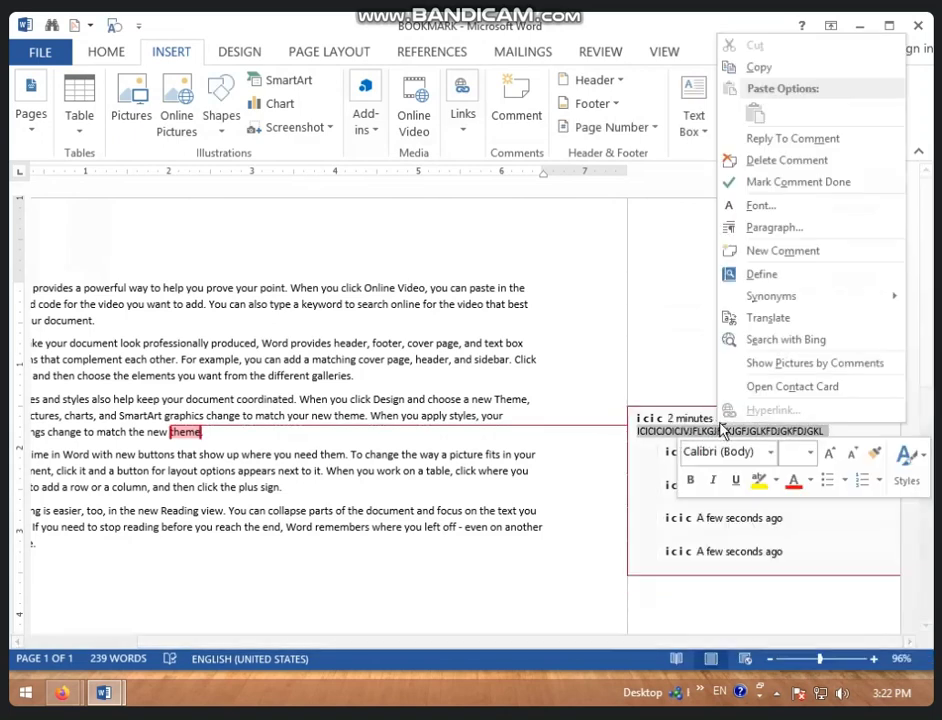
click(765, 161)
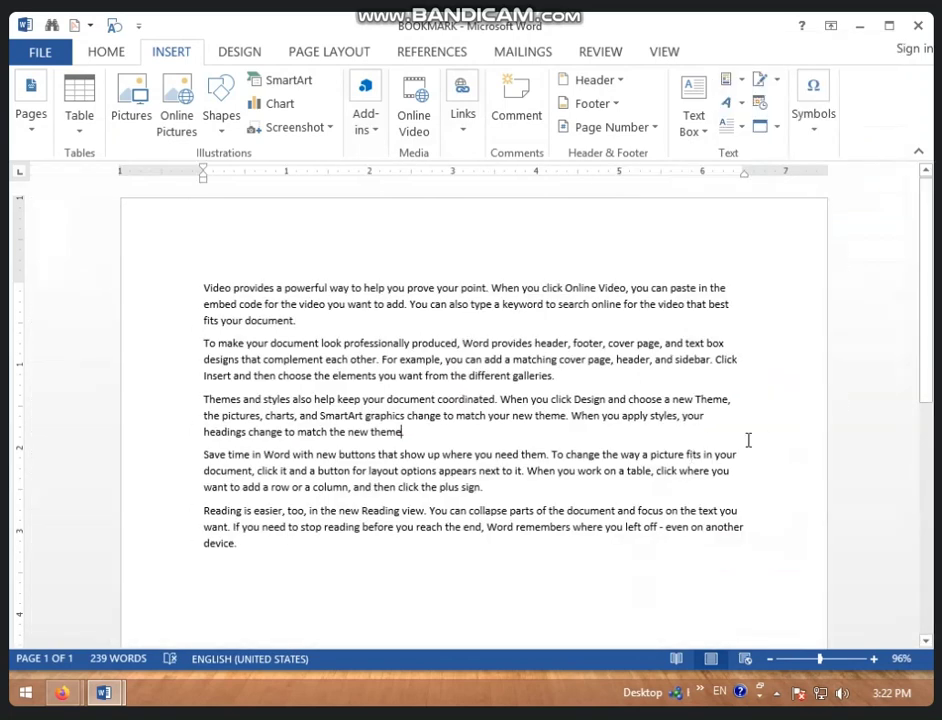
Step: Add a new empty comment on 'theme', preview the print view, then show the Review tools
click(508, 115)
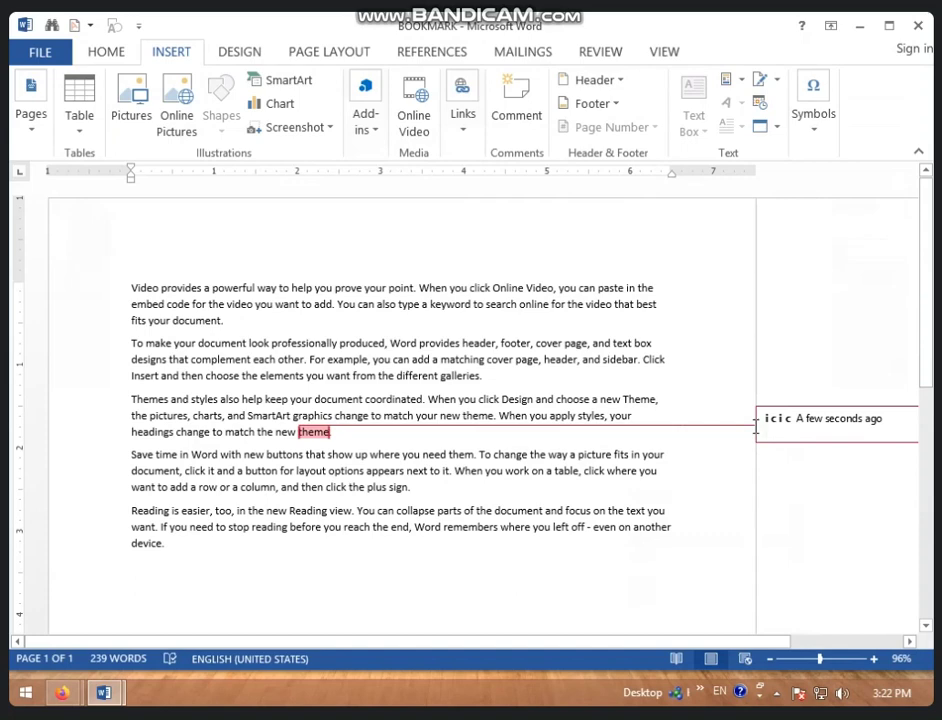
key(ctrl+p)
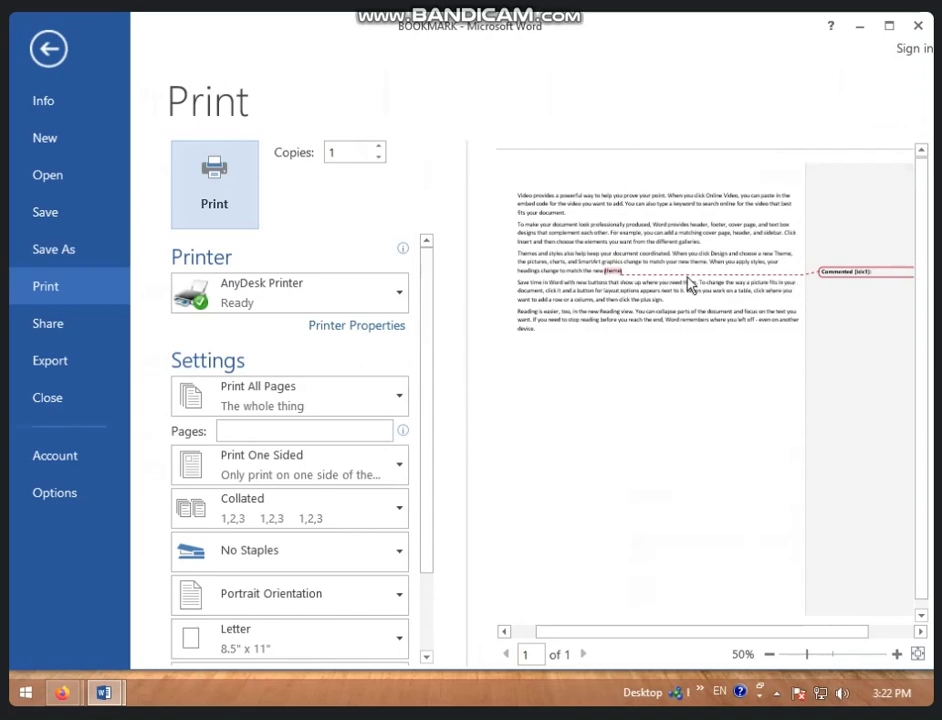
key(Escape)
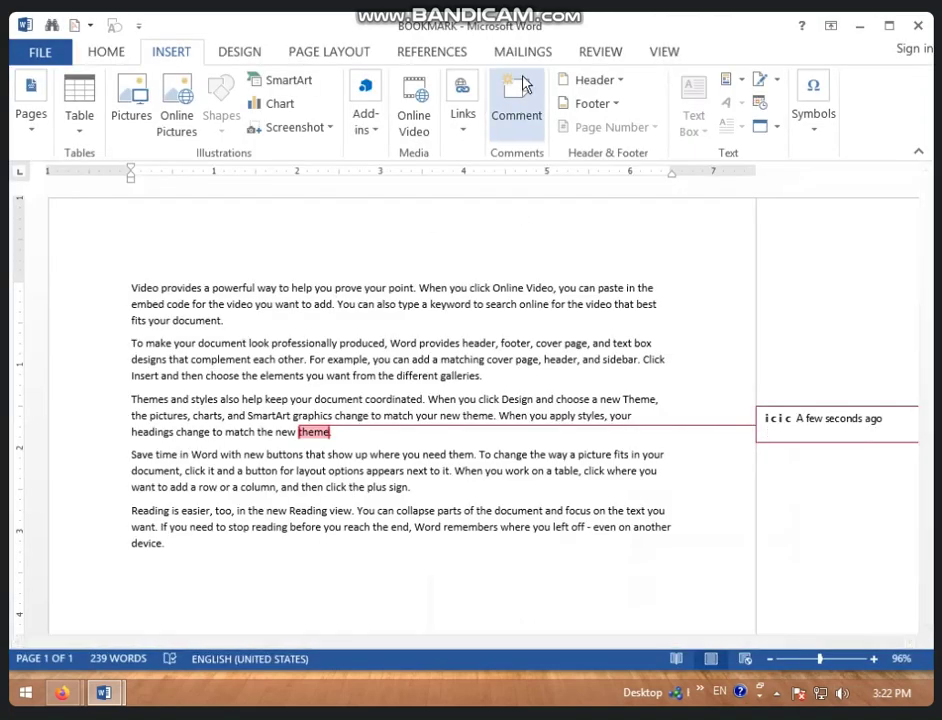
click(660, 48)
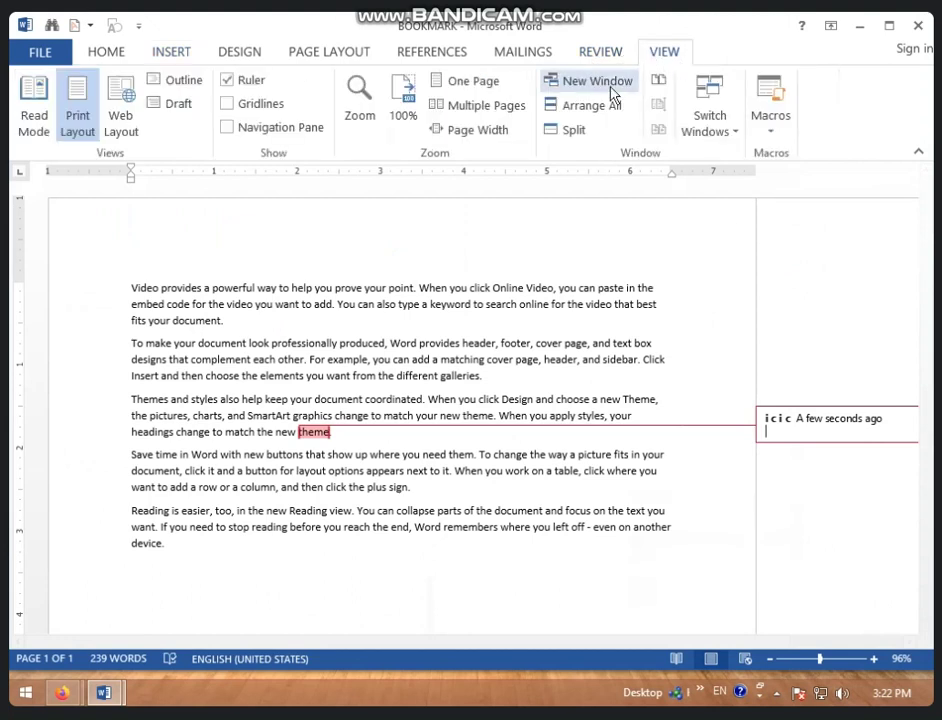
click(594, 56)
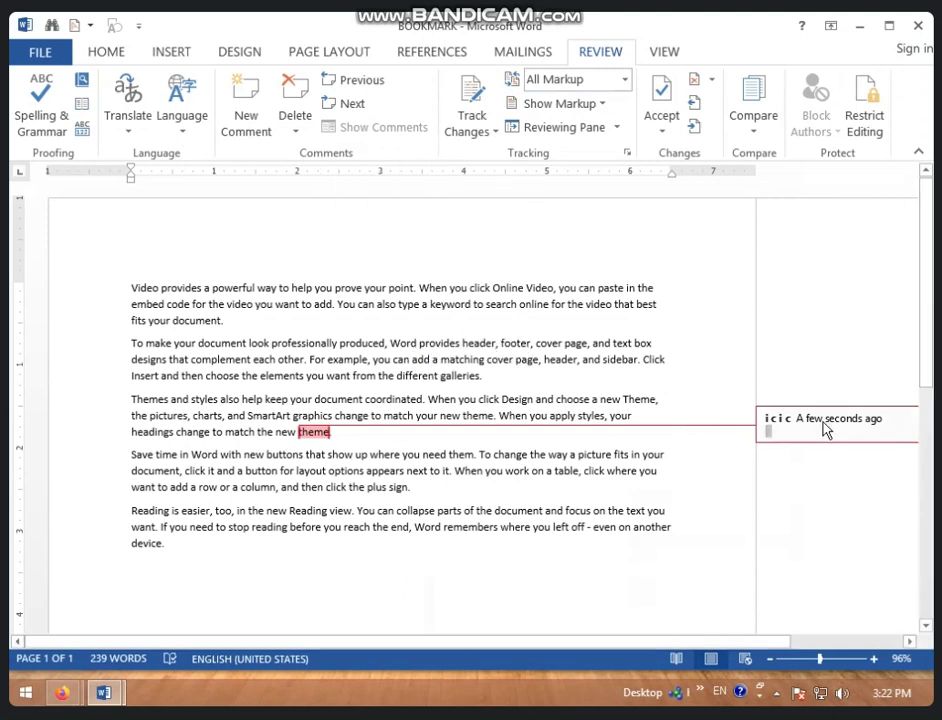
Step: Finish the 'theme' comment, select it and look at the Delete comment choices
click(660, 435)
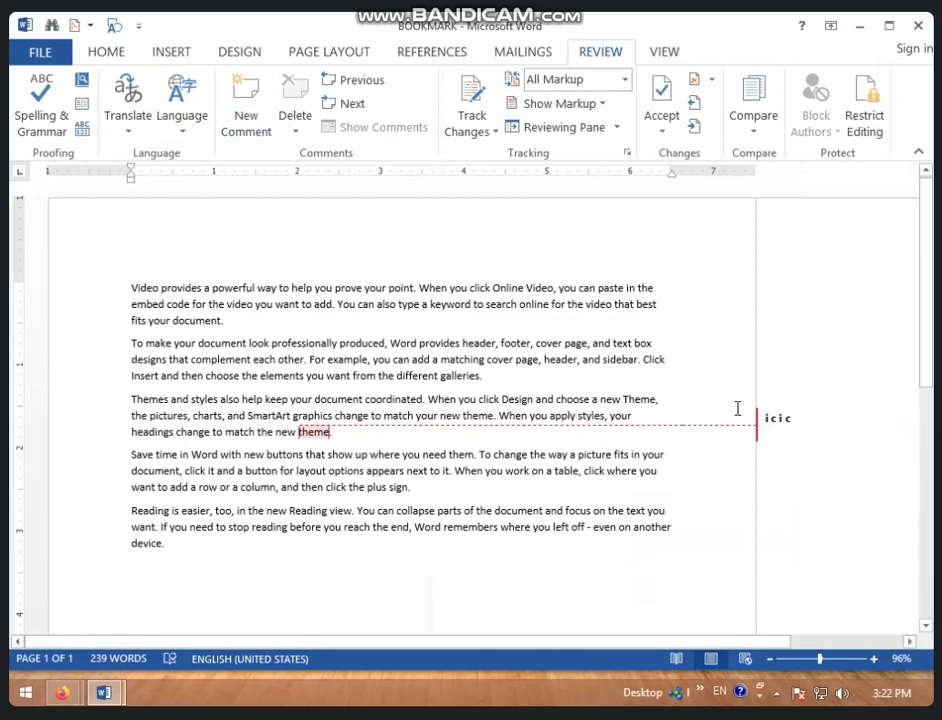
click(825, 430)
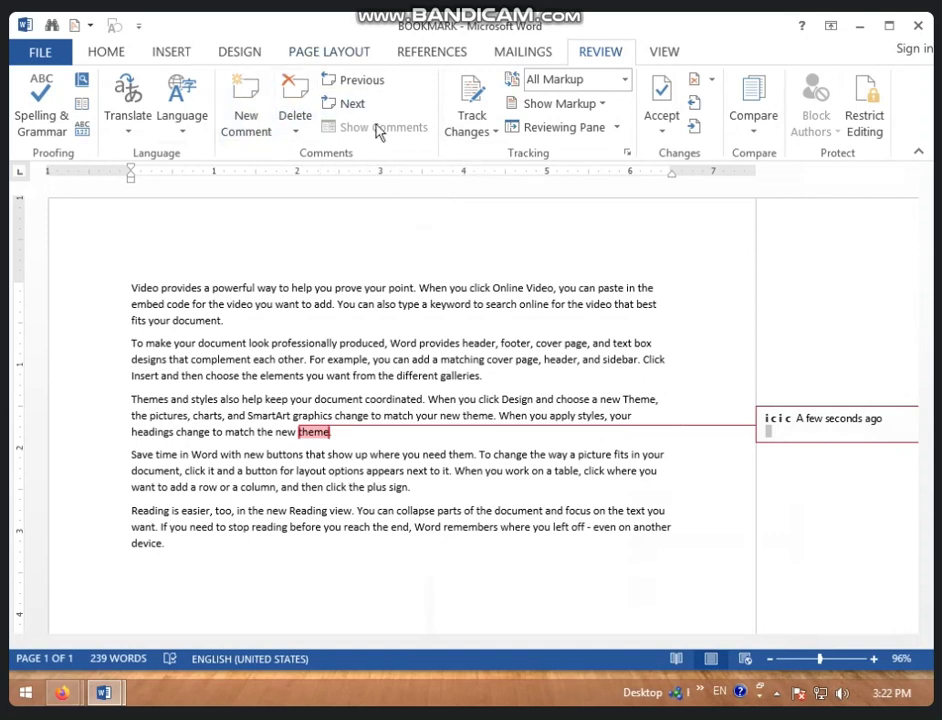
click(295, 129)
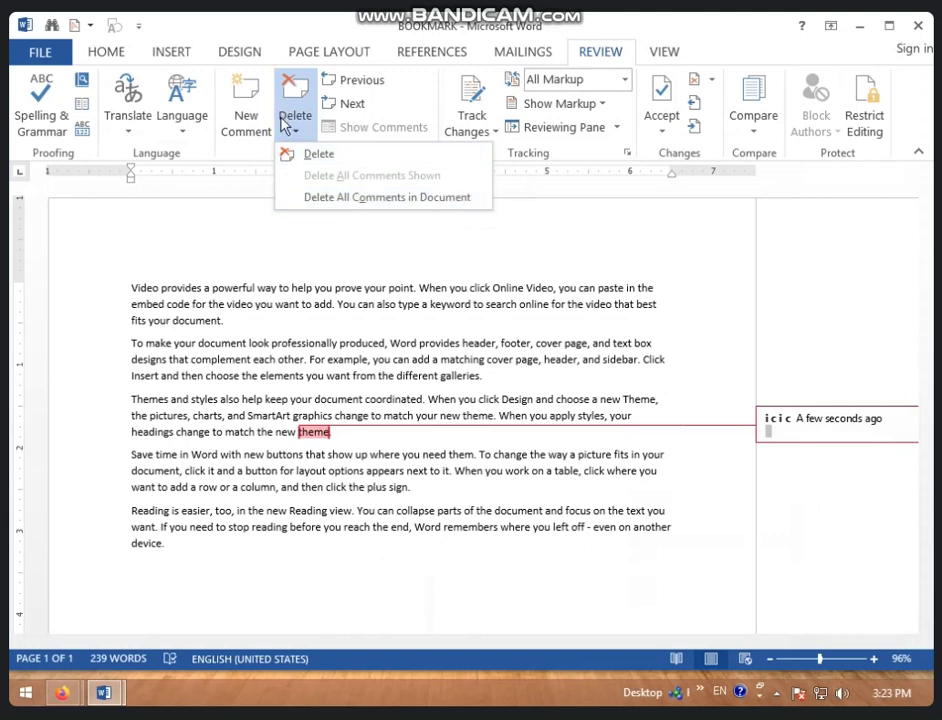
Step: Add three more comments on 'theme' and step through them with Previous/Next
click(243, 100)
click(243, 100)
click(245, 98)
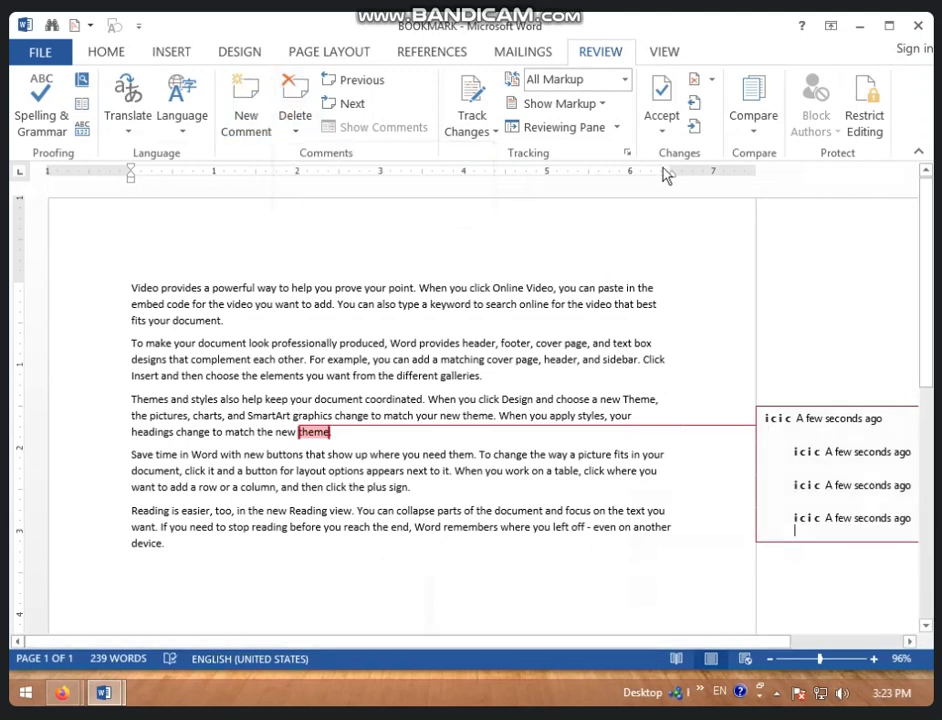
click(362, 82)
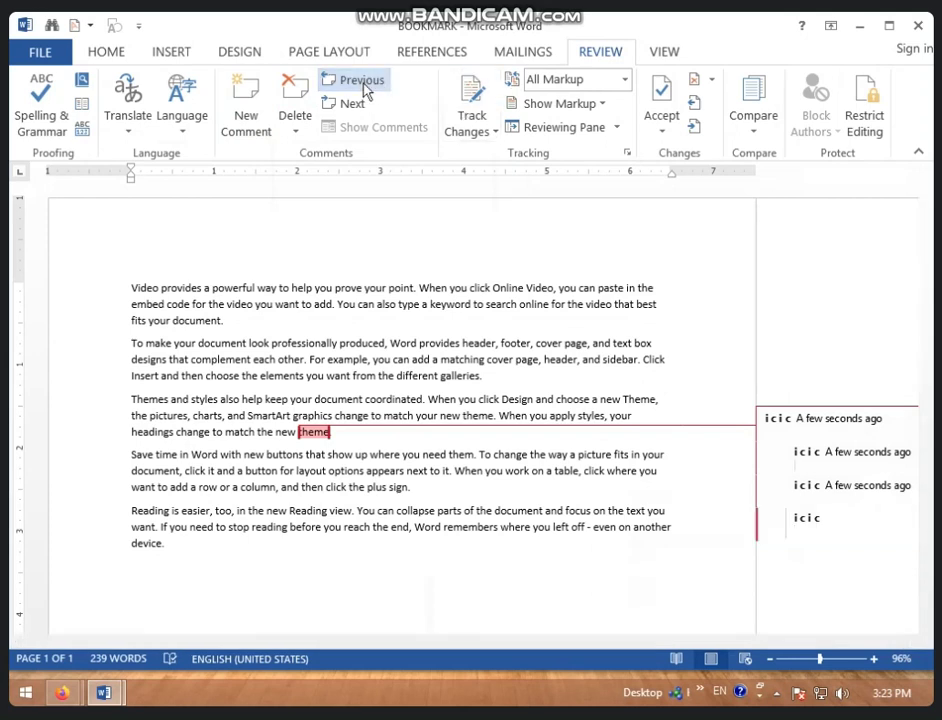
click(354, 104)
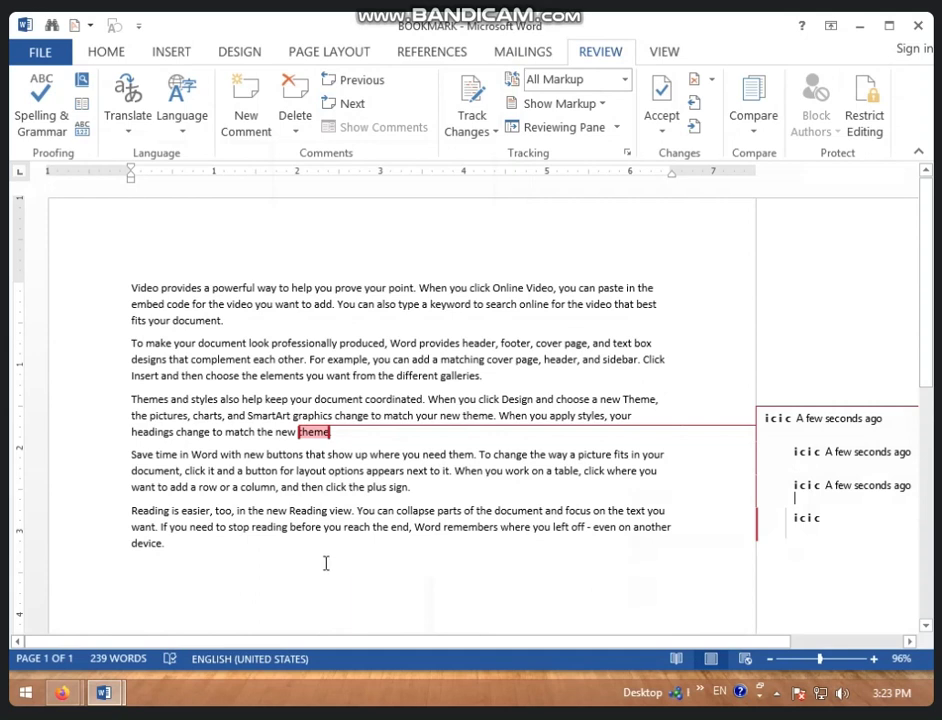
click(172, 54)
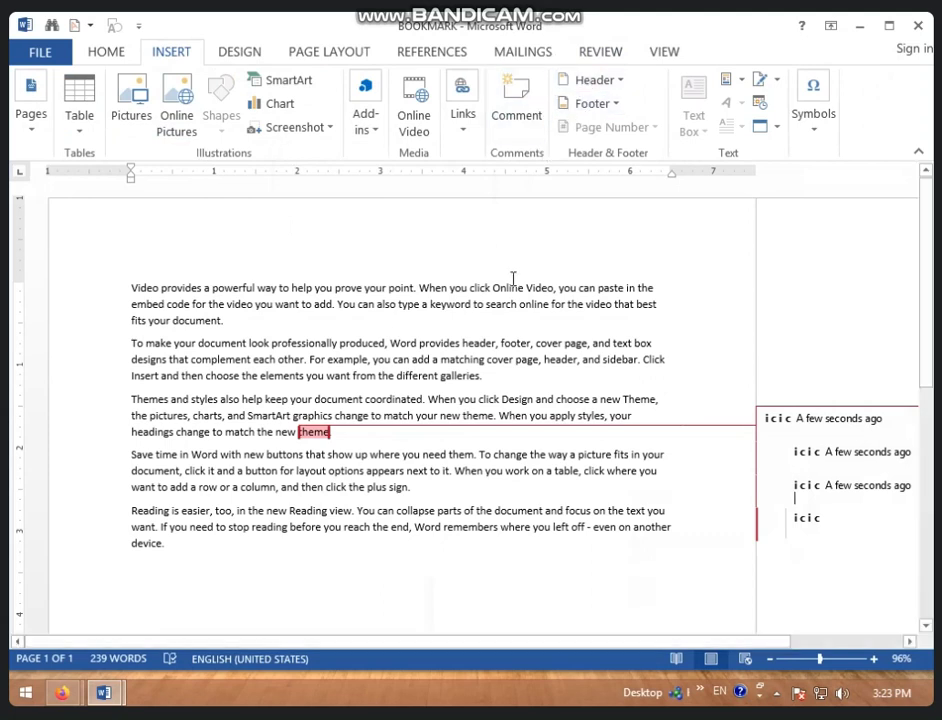
Step: Delete the comment from 'theme' and scroll to confirm no comment markup remains
click(326, 437)
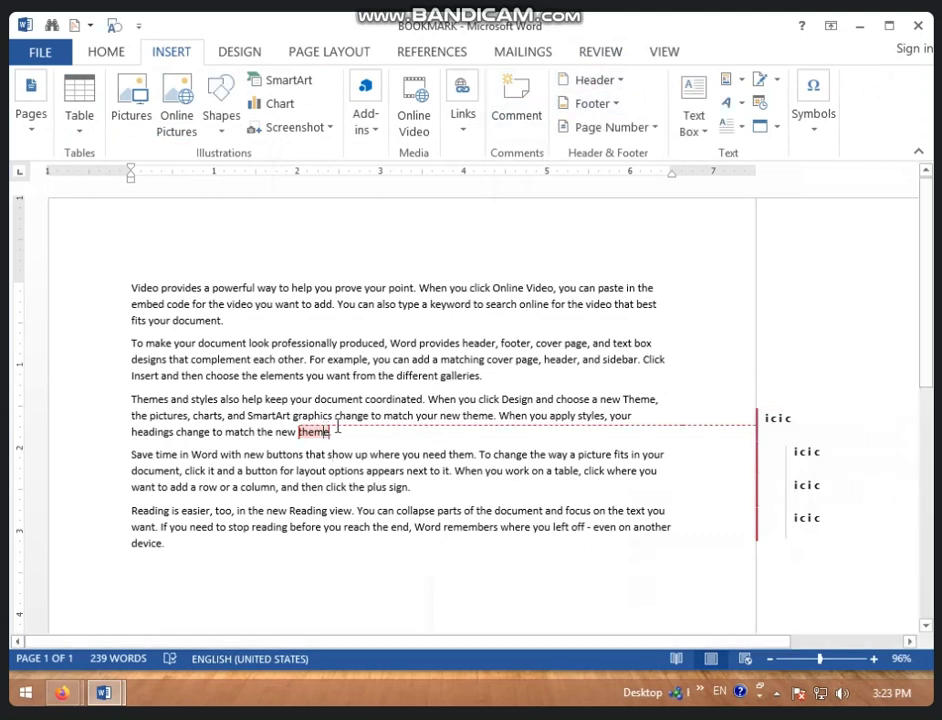
right_click(312, 432)
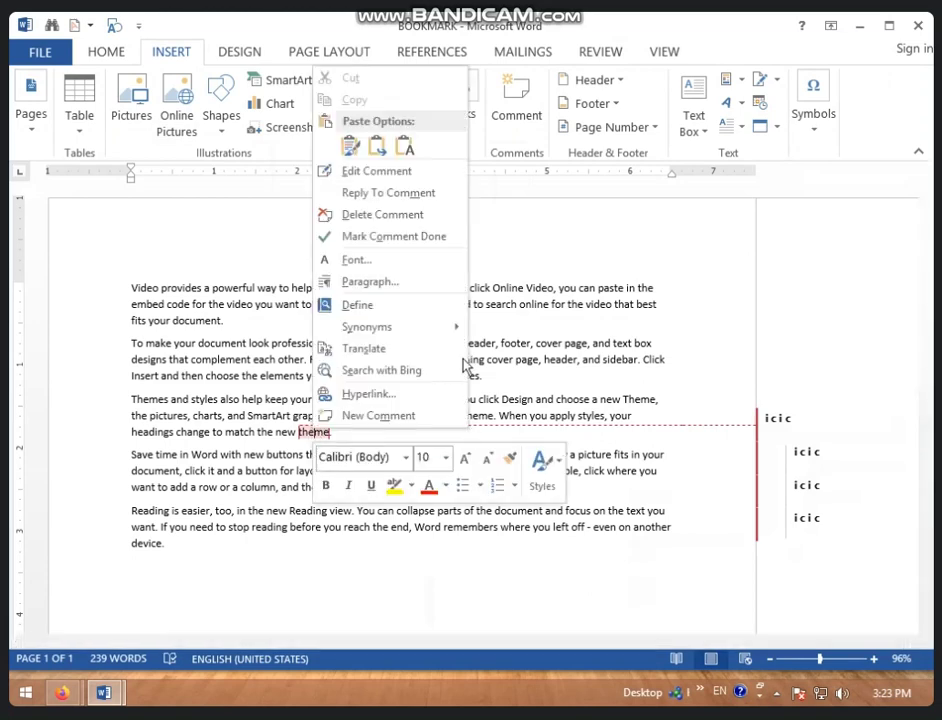
click(366, 214)
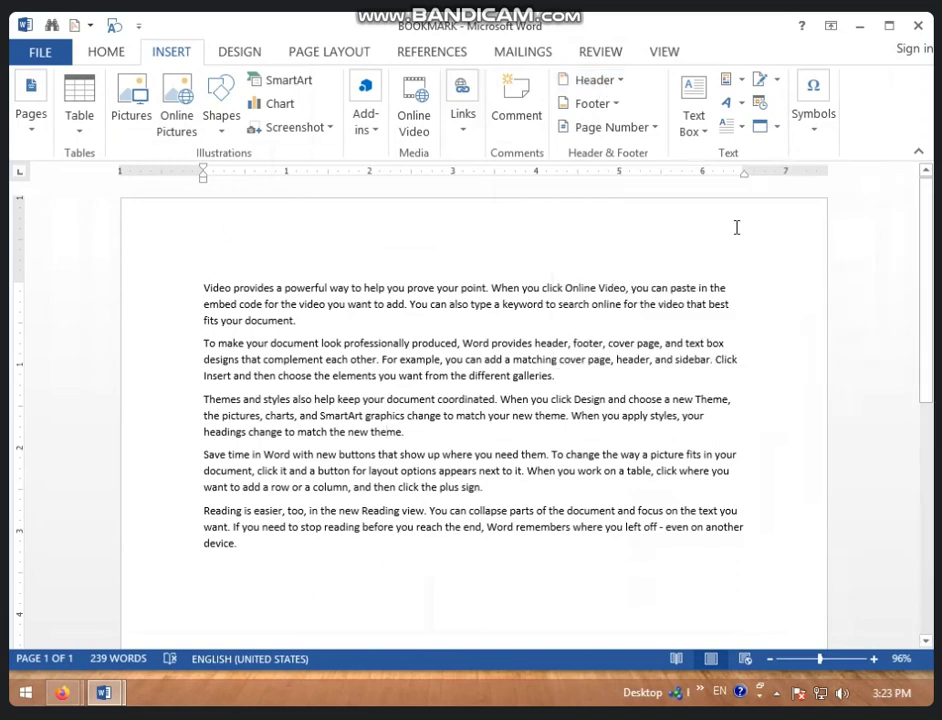
scroll(736, 368, down, 3)
scroll(732, 379, down, 6)
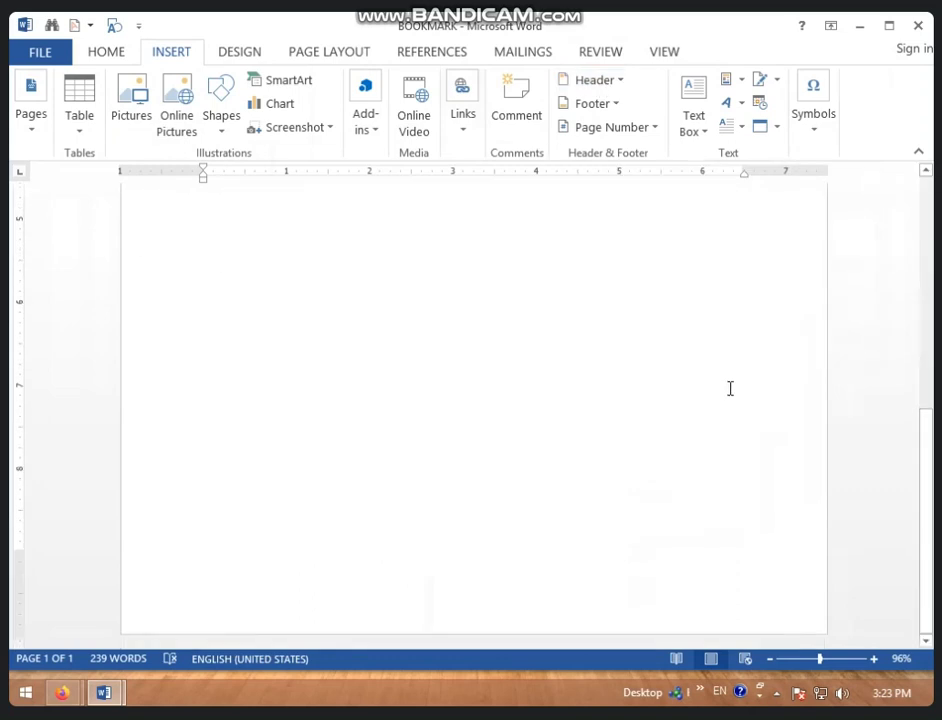
scroll(722, 387, up, 5)
scroll(708, 390, up, 4)
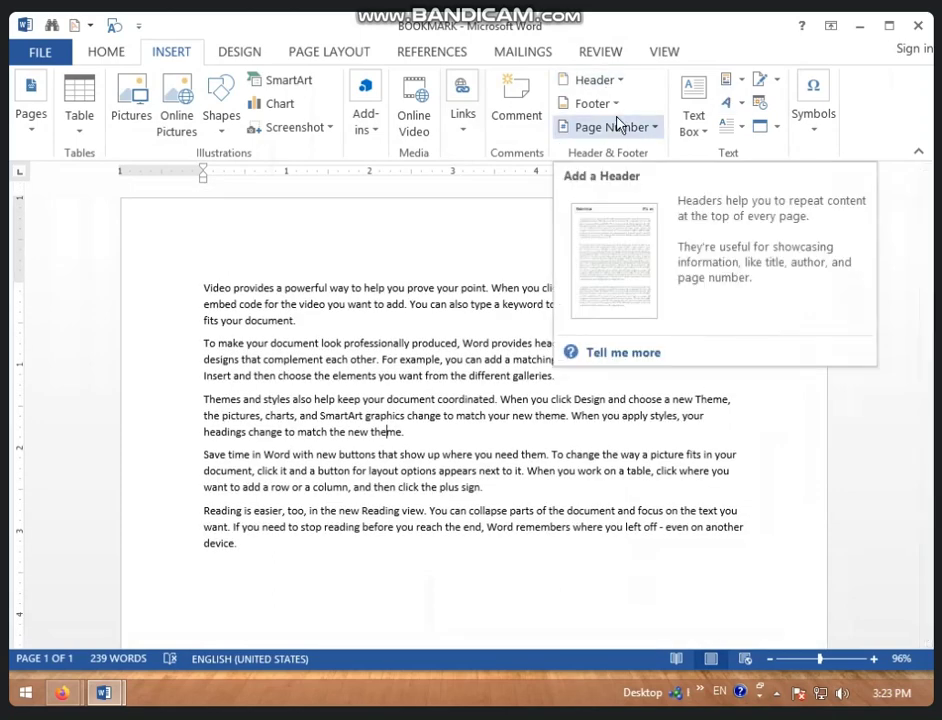
Step: Insert the Blank built-in header, leaving a [Type here] placeholder ready for text
click(595, 82)
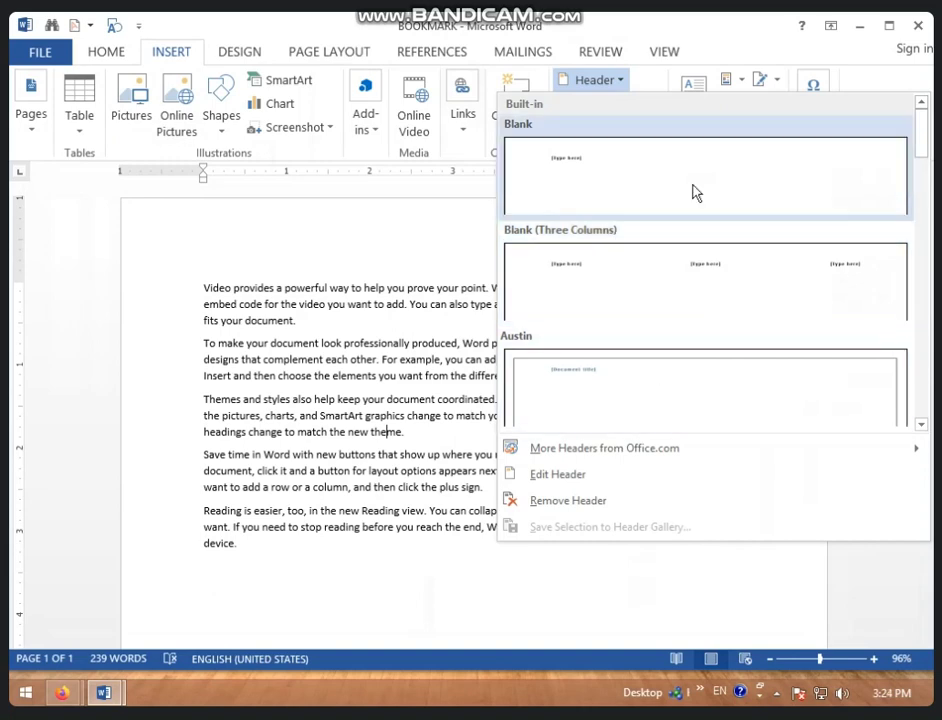
click(608, 193)
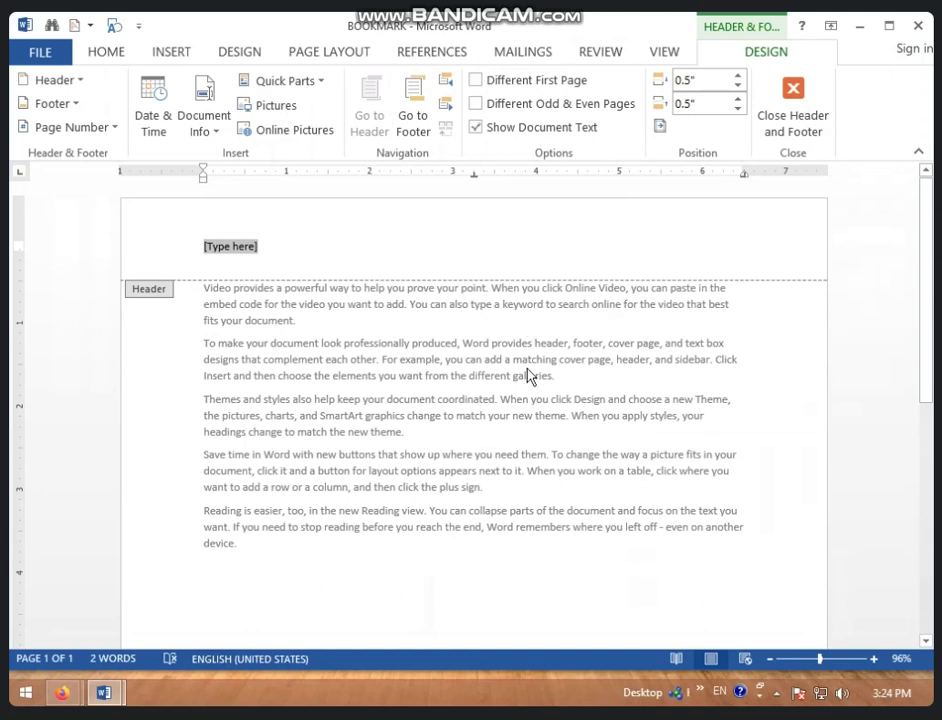
Step: Type ICIC COMPUTER CENTER into the header, removing the stray characters
text(HGJJHGJHGJ)
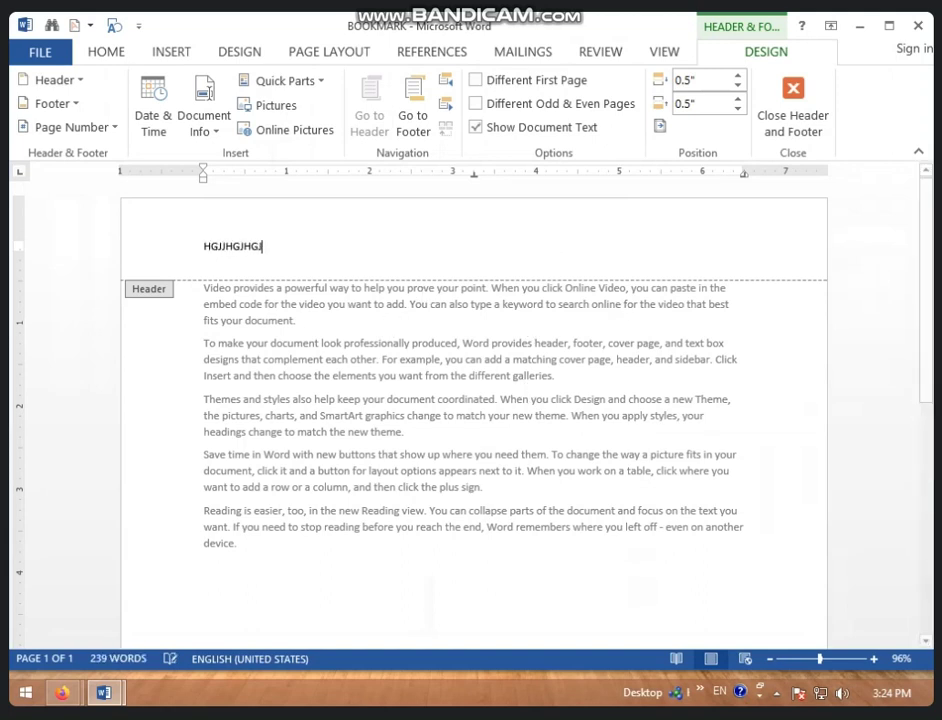
text(GHJ)
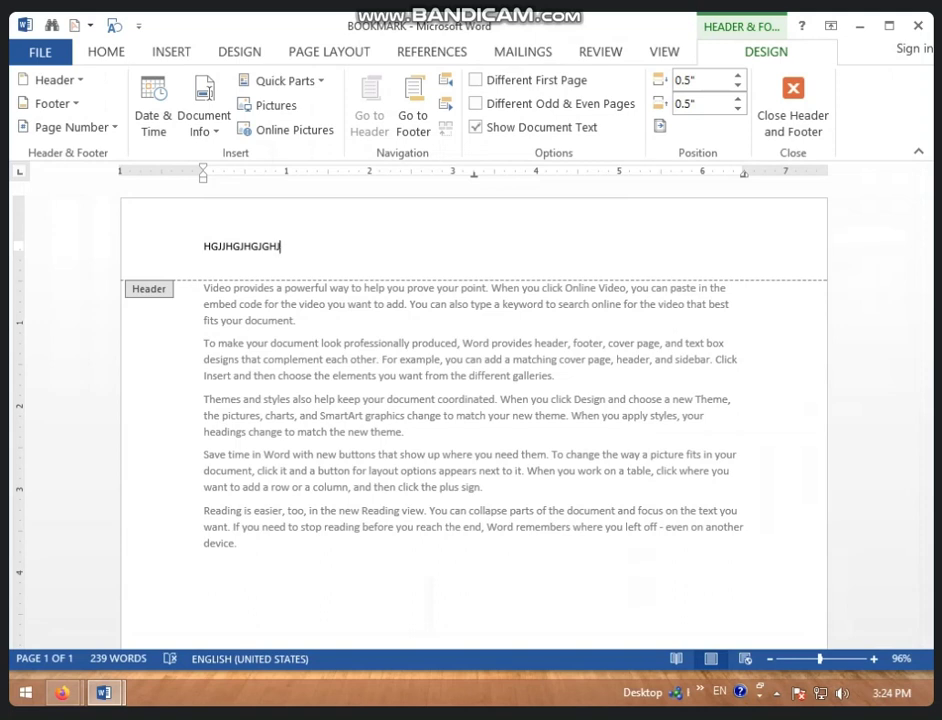
key(BackSpace)
key(BackSpace)
key(BackSpace)
key(BackSpace)
key(BackSpace)
key(BackSpace)
key(BackSpace)
key(BackSpace)
key(BackSpace)
key(BackSpace)
key(BackSpace)
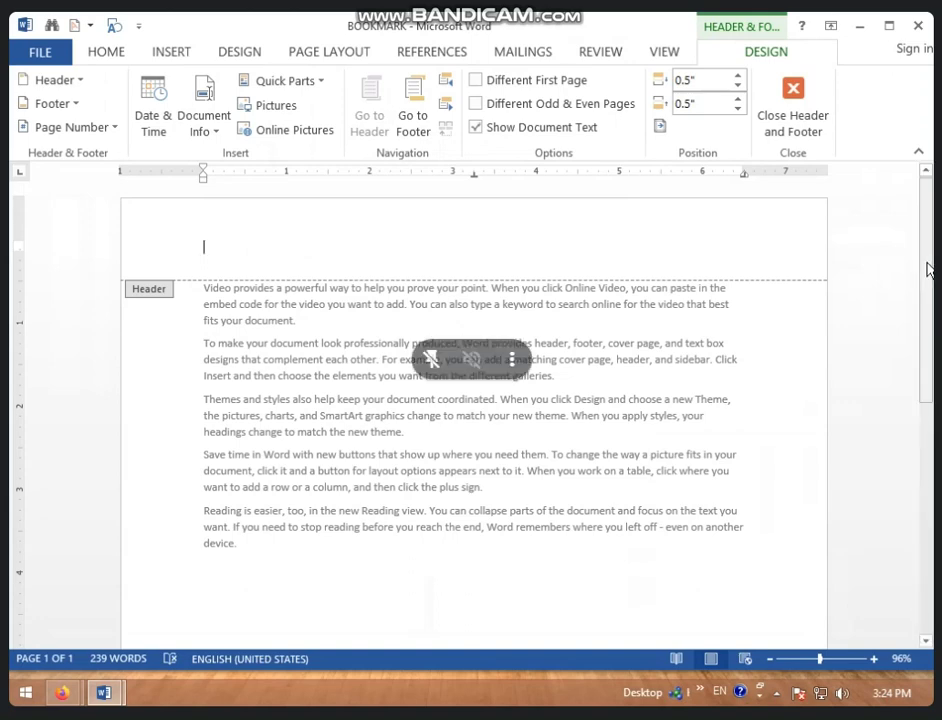
text(ICICOM)
text(PU)
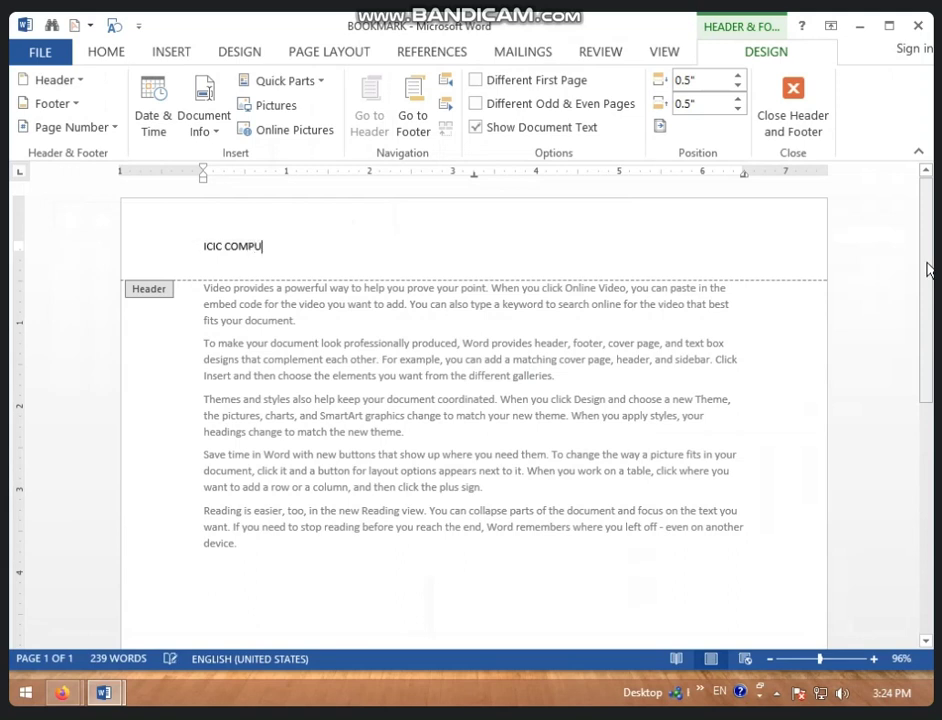
text(TER CENTER)
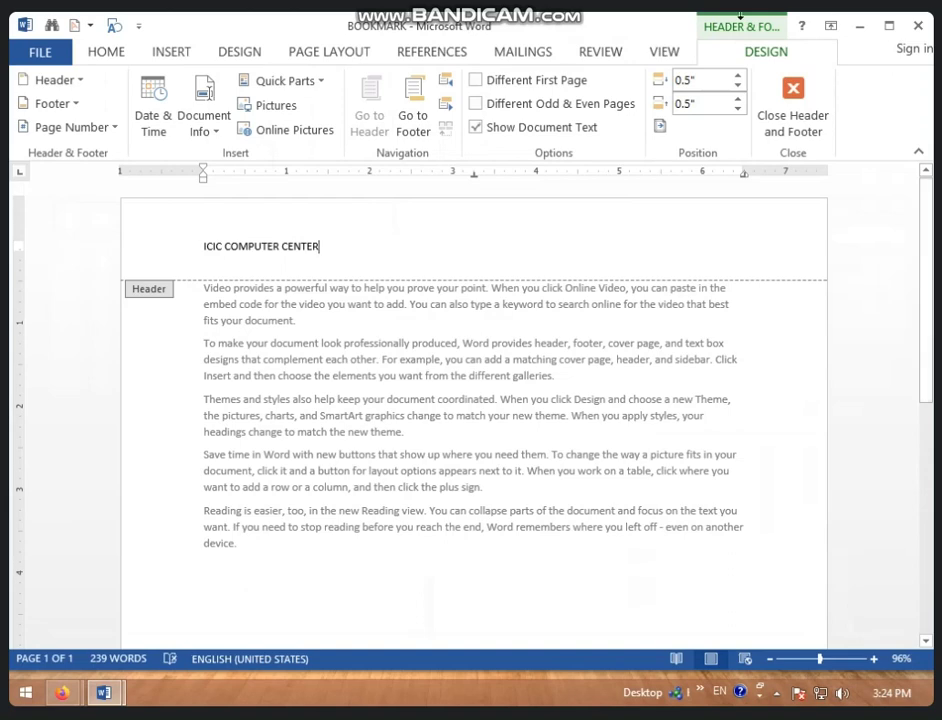
Step: Enlarge the ICIC COMPUTER CENTER header text to 14 pt with Grow Font
triple_click(219, 248)
click(120, 51)
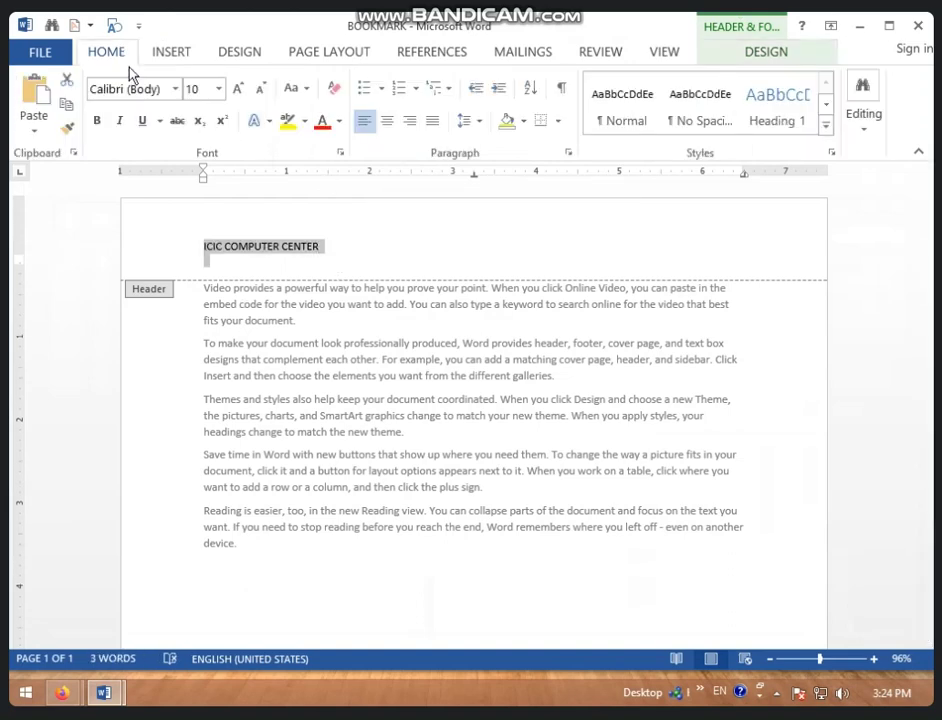
click(243, 93)
click(243, 93)
click(243, 93)
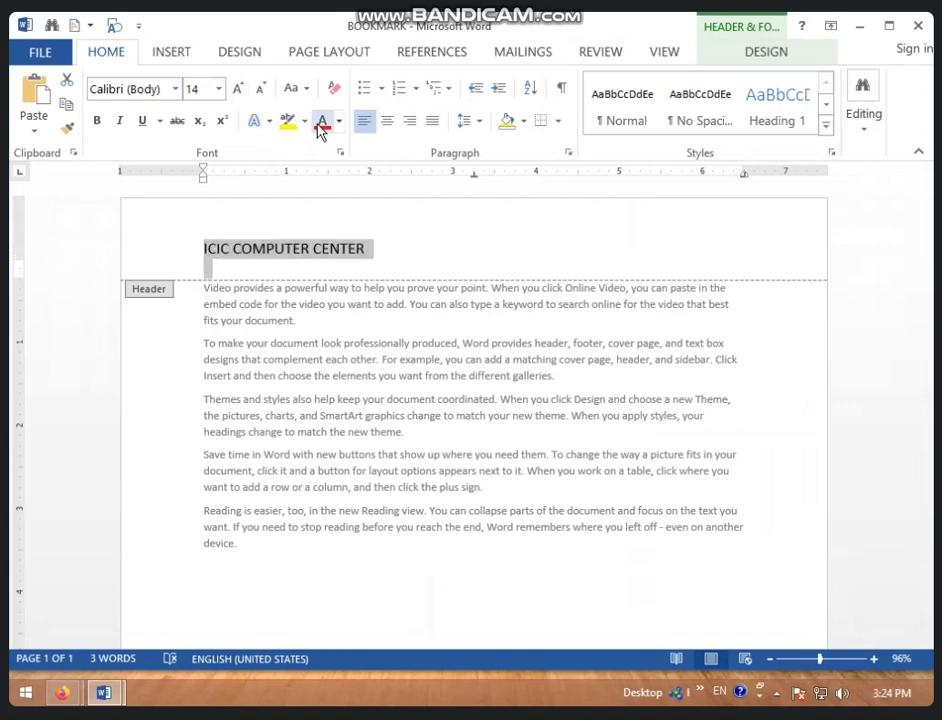
Step: Colour the header text red with a yellow highlight and a third-row text effect
click(326, 124)
click(289, 123)
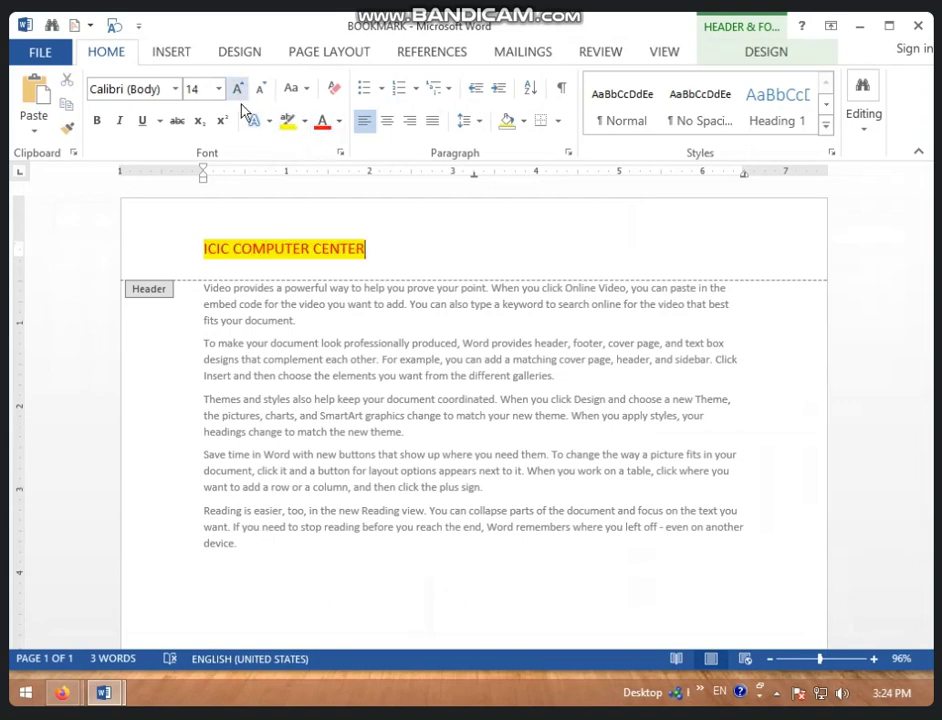
click(269, 124)
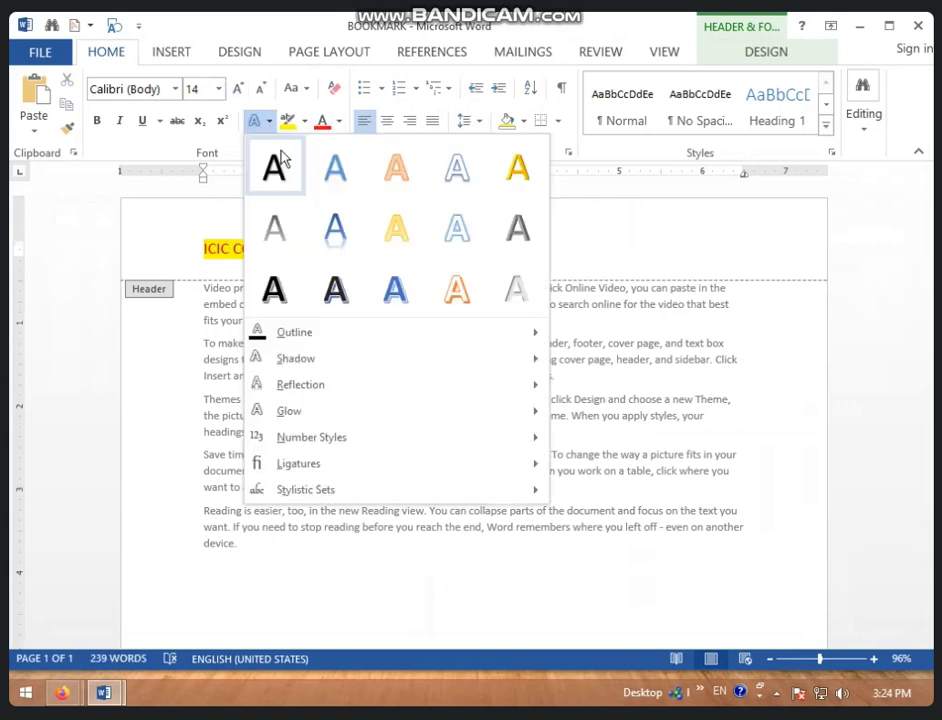
click(345, 297)
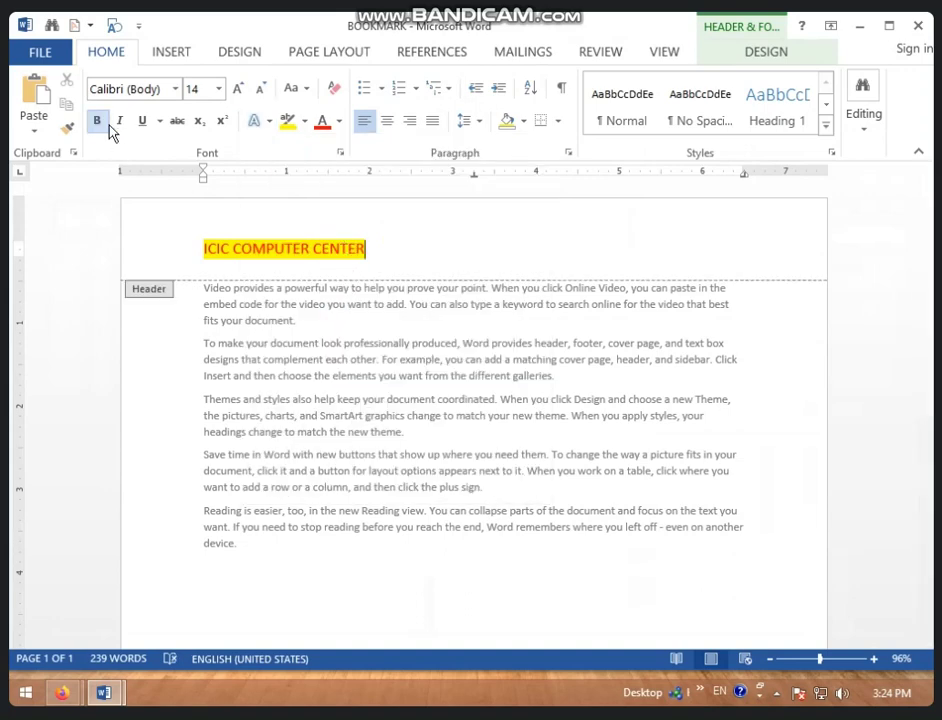
Step: Make the ICIC COMPUTER CENTER header text bold and italic
drag(209, 252, 402, 254)
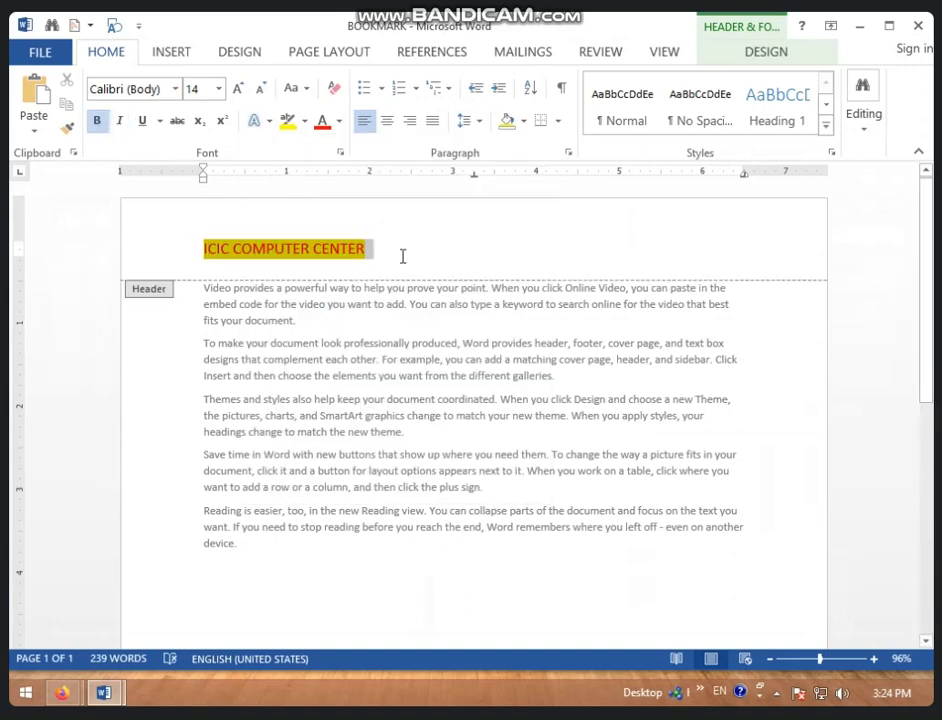
click(121, 121)
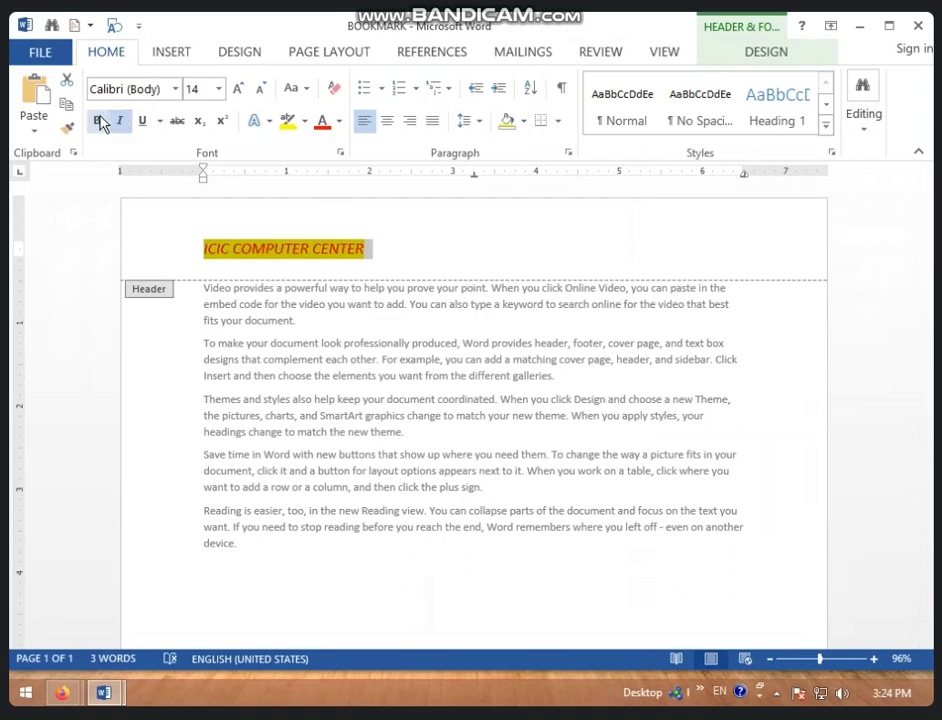
click(97, 120)
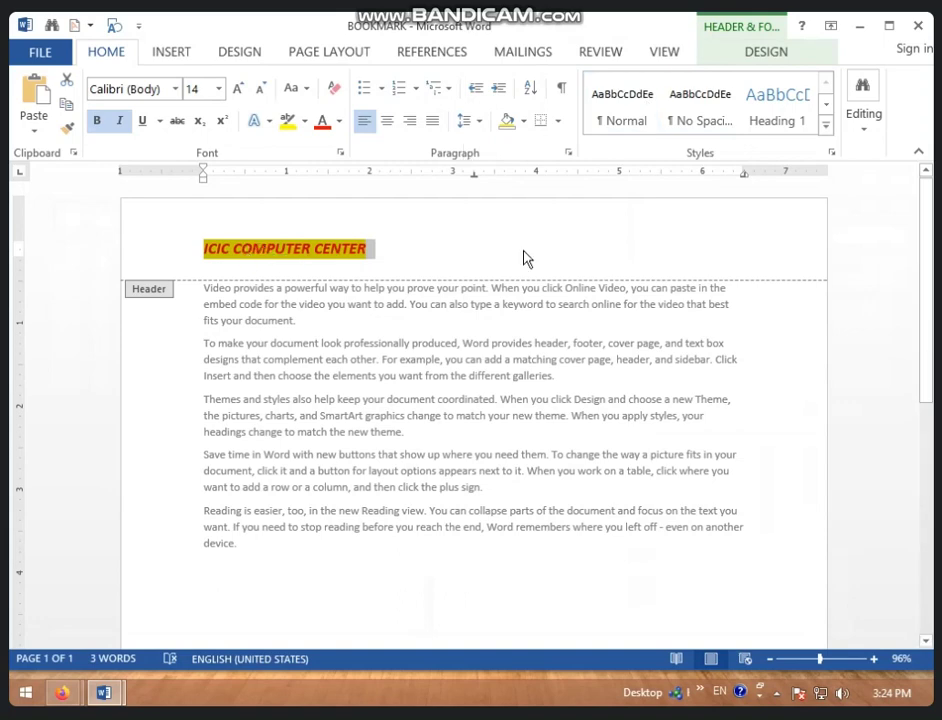
click(767, 53)
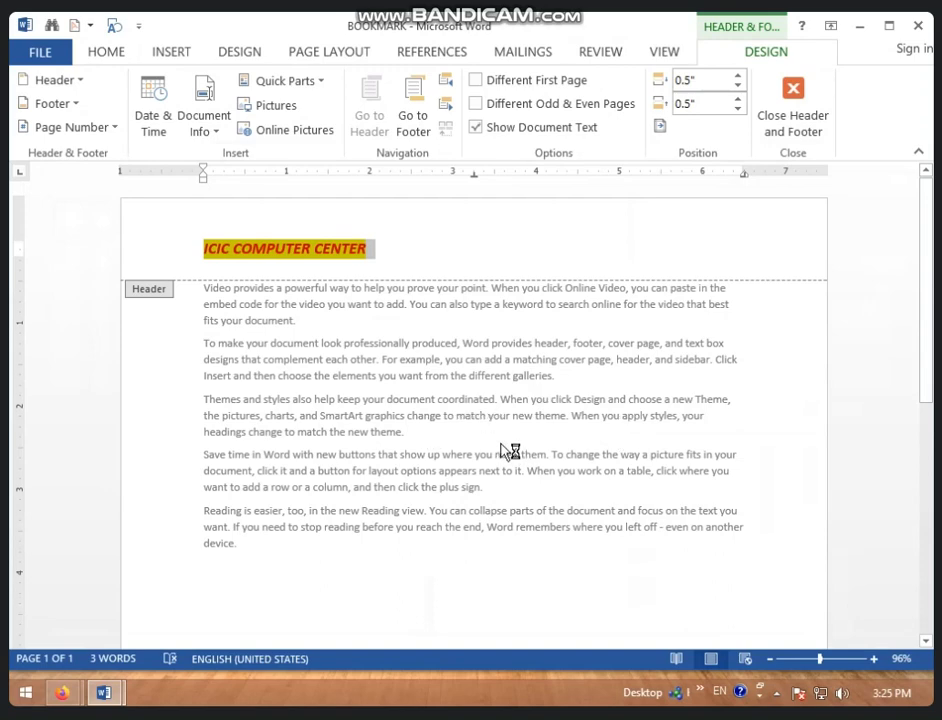
Step: Close header editing and place the cursor after the third body paragraph
click(793, 96)
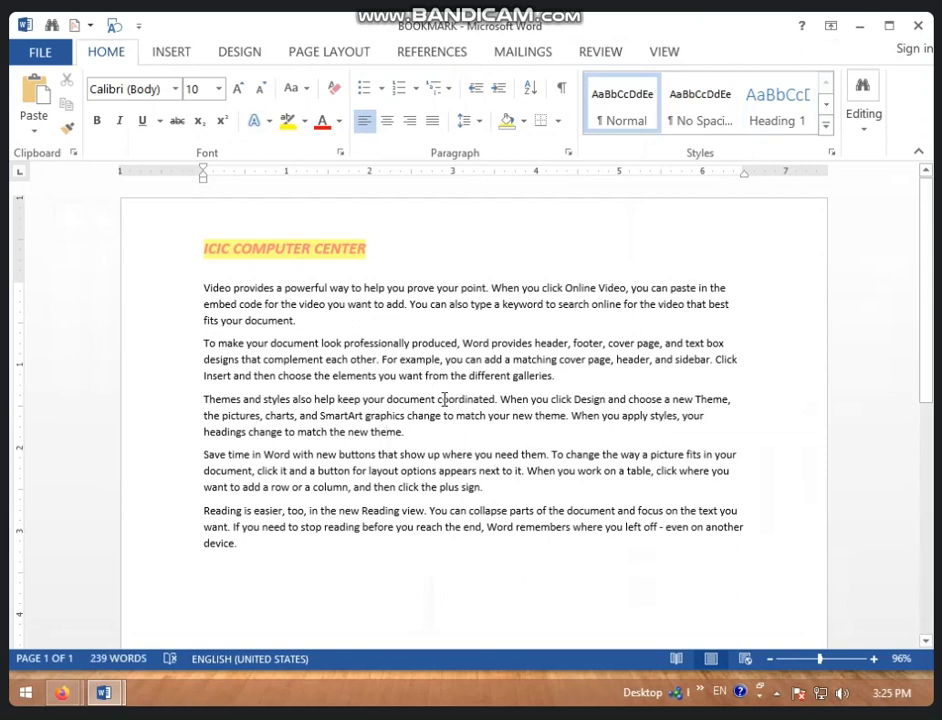
triple_click(444, 399)
click(455, 436)
double_click(358, 247)
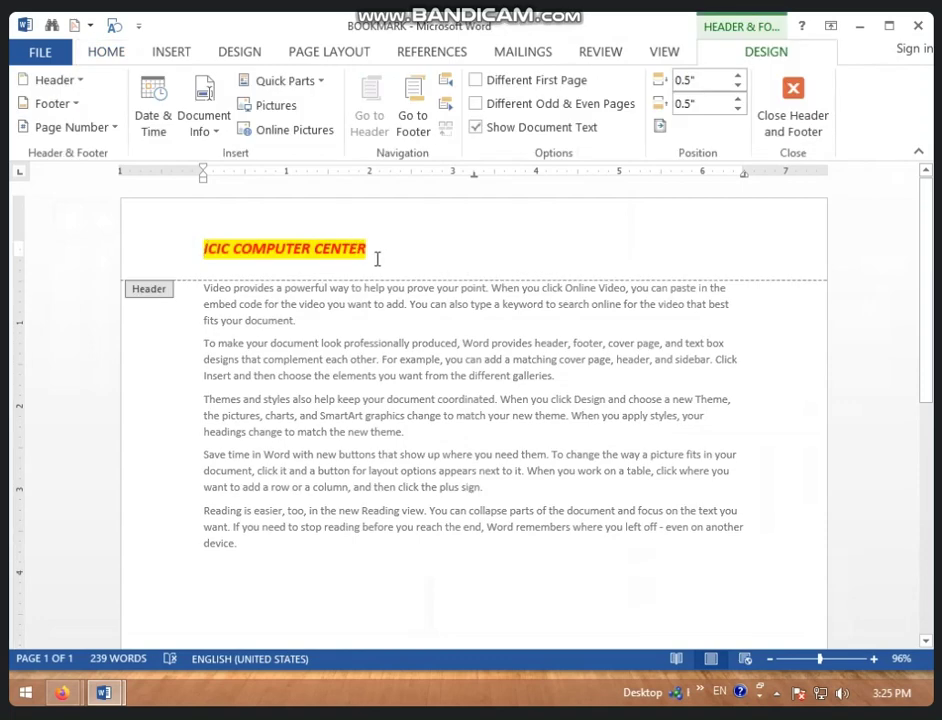
triple_click(401, 447)
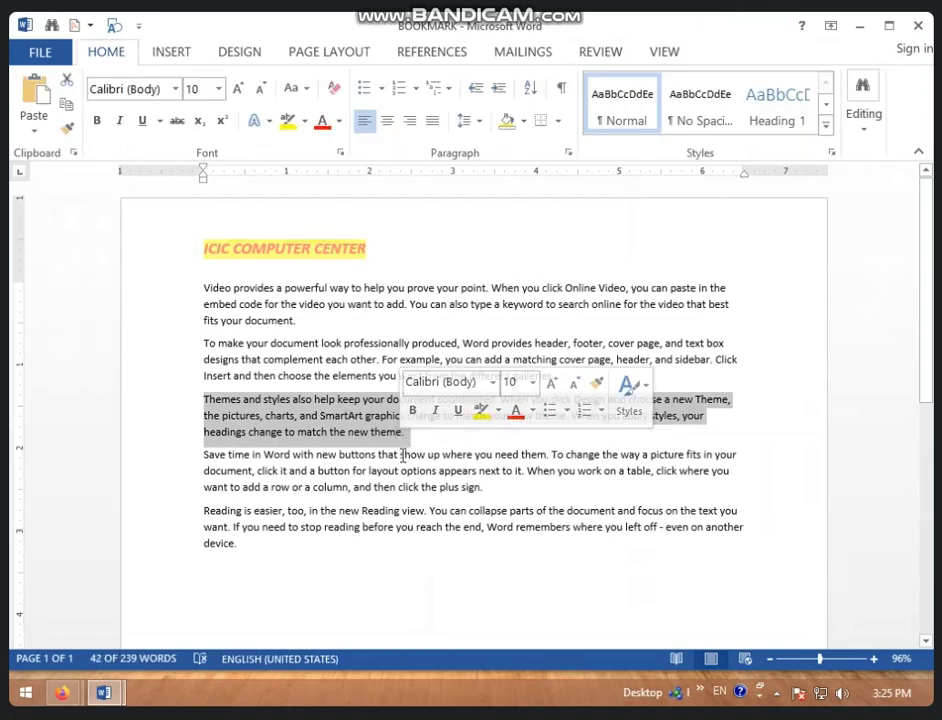
double_click(320, 262)
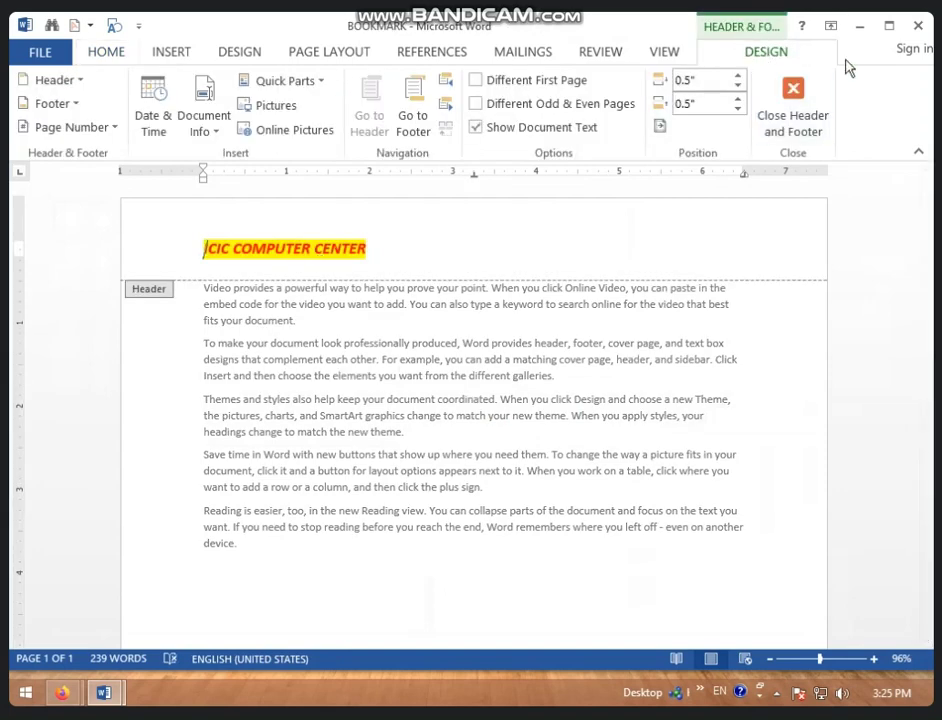
click(810, 106)
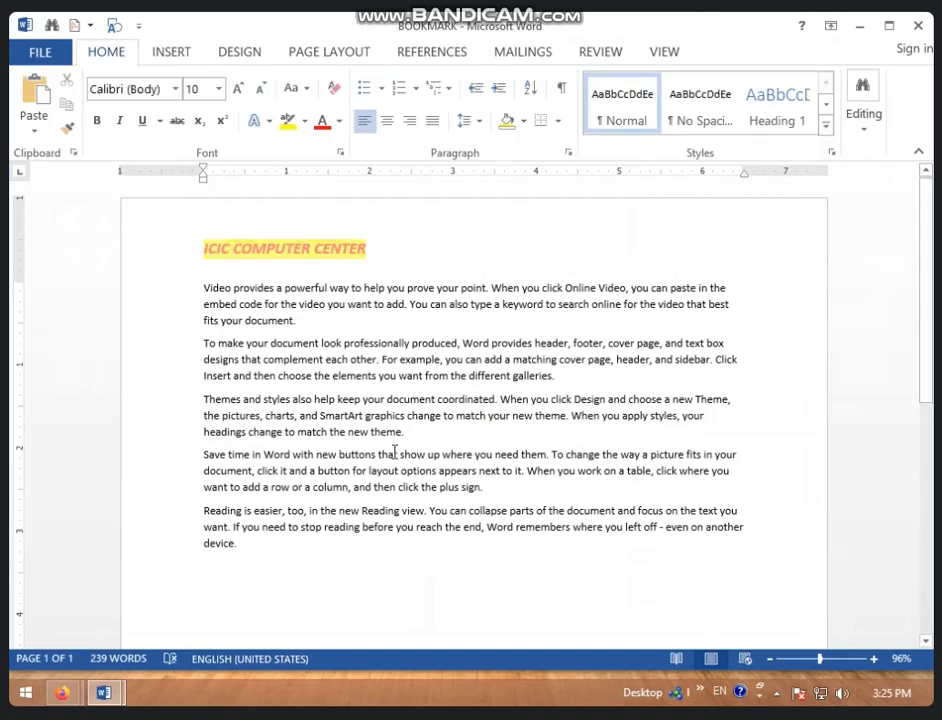
click(465, 447)
Step: Copy all the body text and paste it twice to fill three pages
key(ctrl+a)
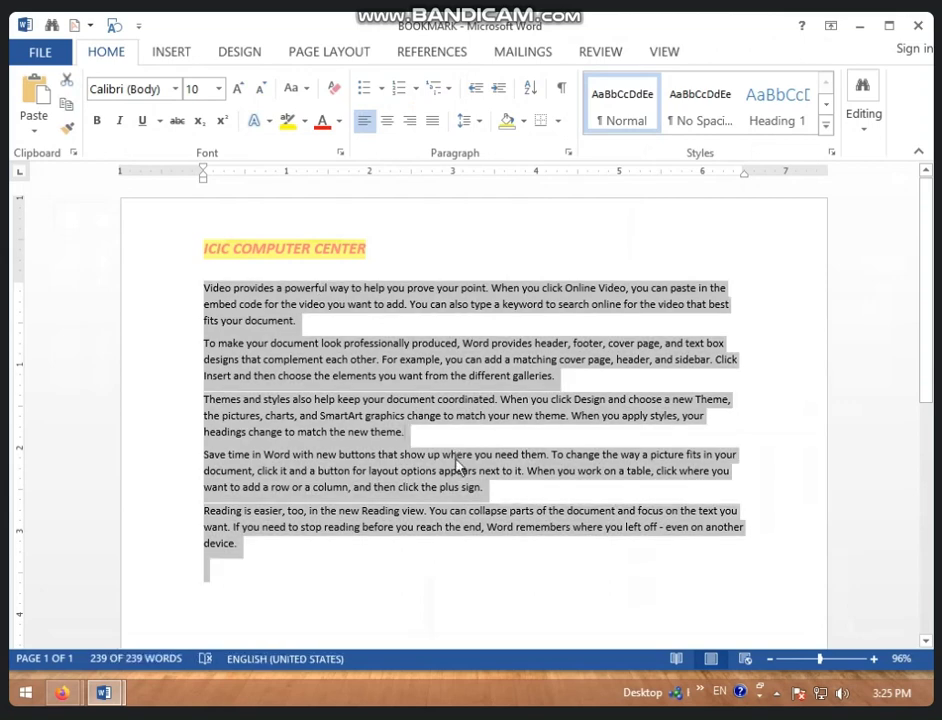
key(ctrl+c)
key(ctrl+v)
key(ctrl+v)
key(ctrl+v)
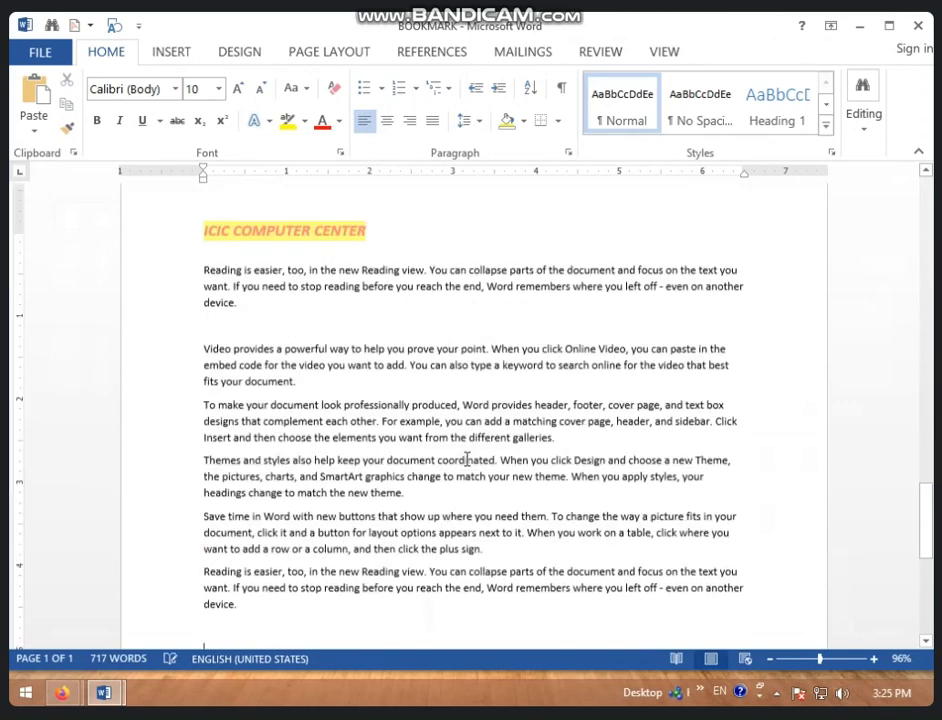
key(ctrl+v)
Step: Return to the top of the document and reopen the ICIC COMPUTER CENTER header for editing
click(429, 466)
scroll(429, 470, up, 3)
scroll(425, 480, up, 3)
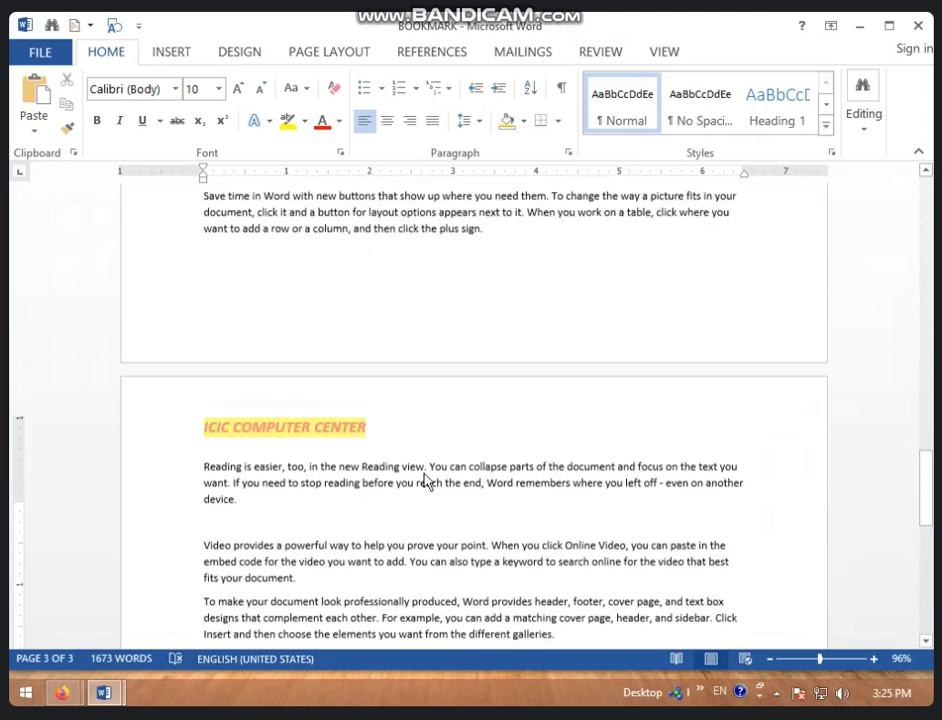
scroll(425, 481, up, 5)
scroll(425, 478, up, 5)
scroll(425, 476, up, 5)
scroll(425, 473, up, 5)
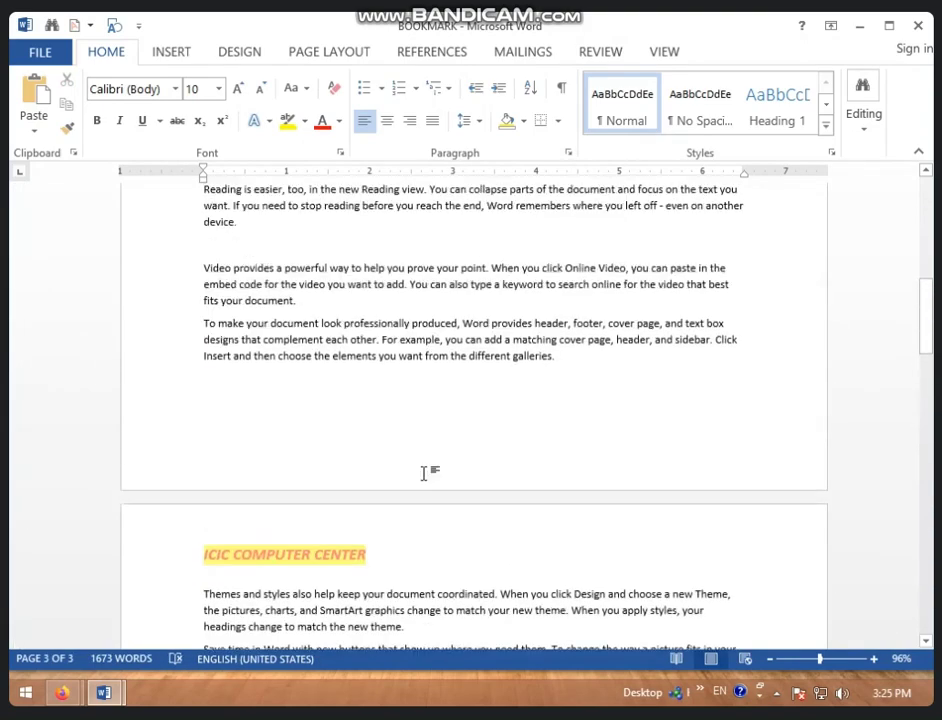
scroll(424, 473, down, 7)
scroll(424, 473, down, 2)
scroll(425, 474, up, 3)
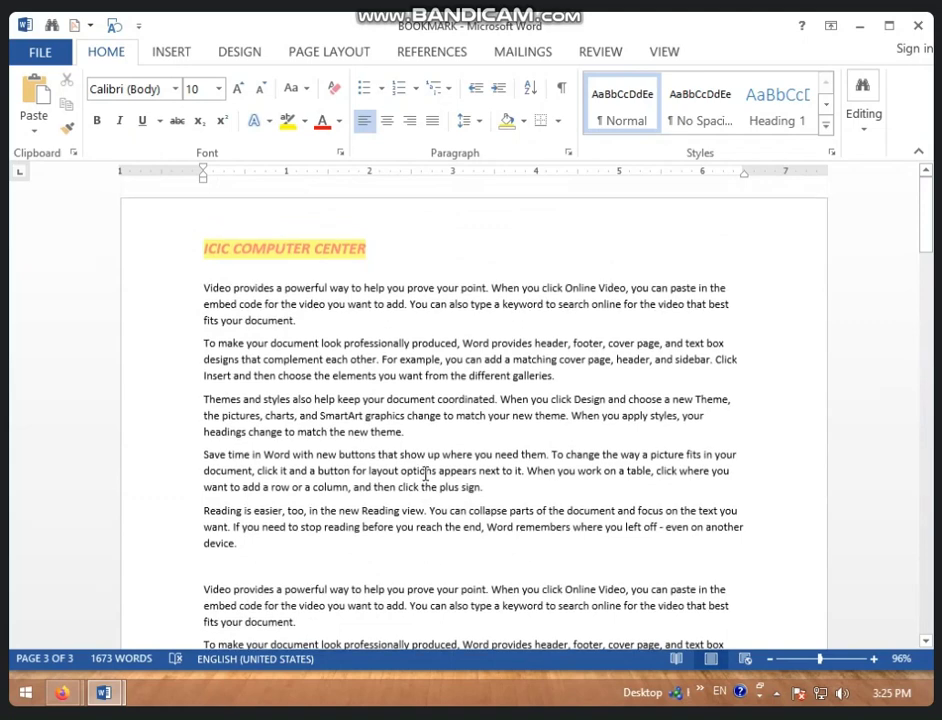
double_click(366, 250)
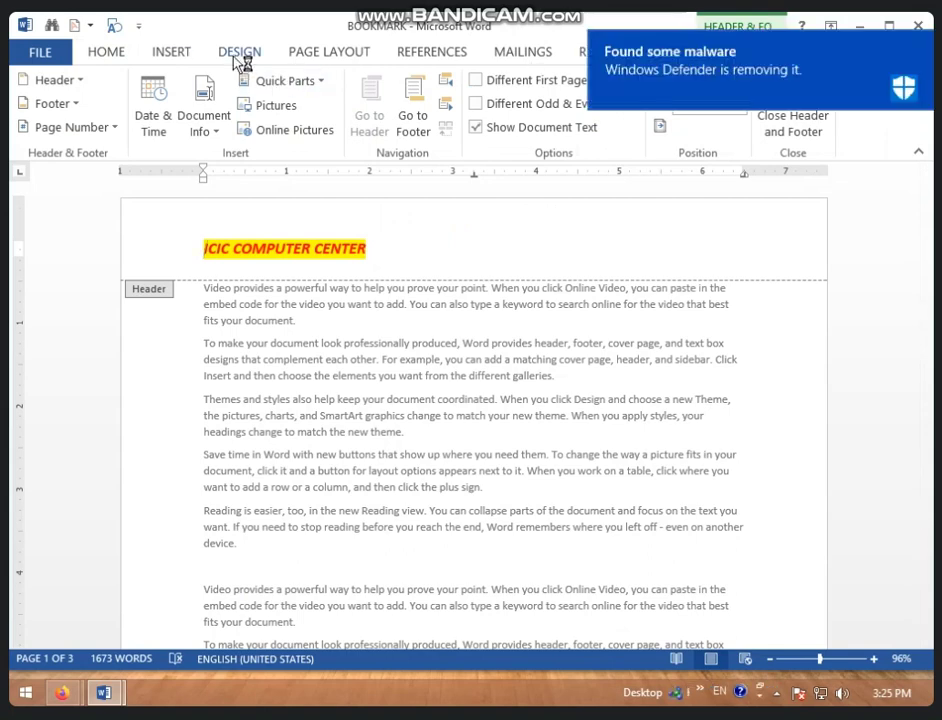
Step: Add a Blank (Three Columns) footer with three [Type here] placeholders
click(173, 53)
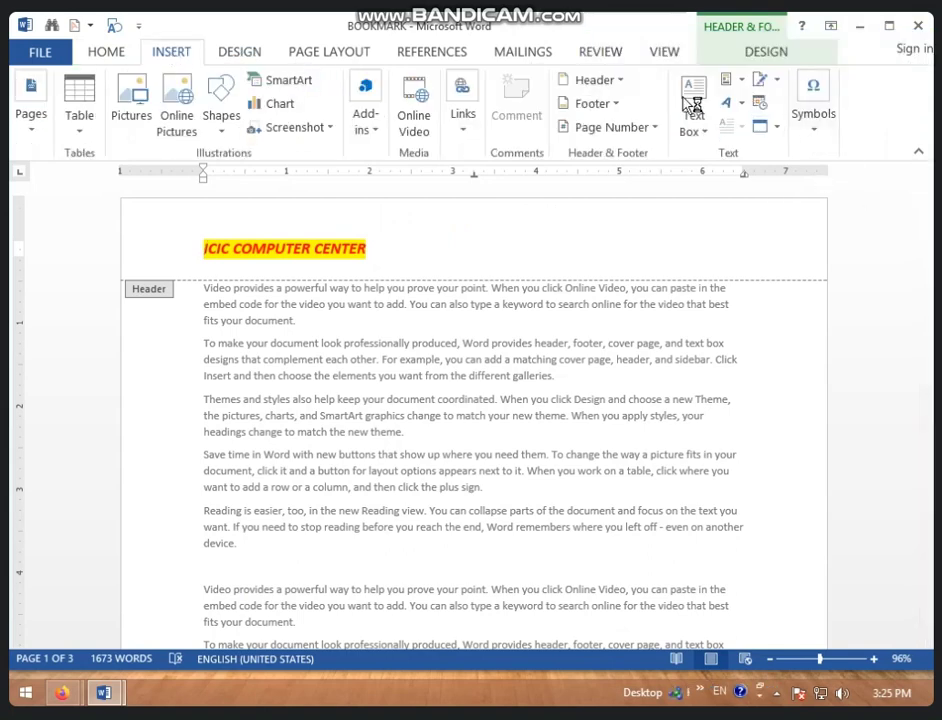
click(772, 48)
click(62, 103)
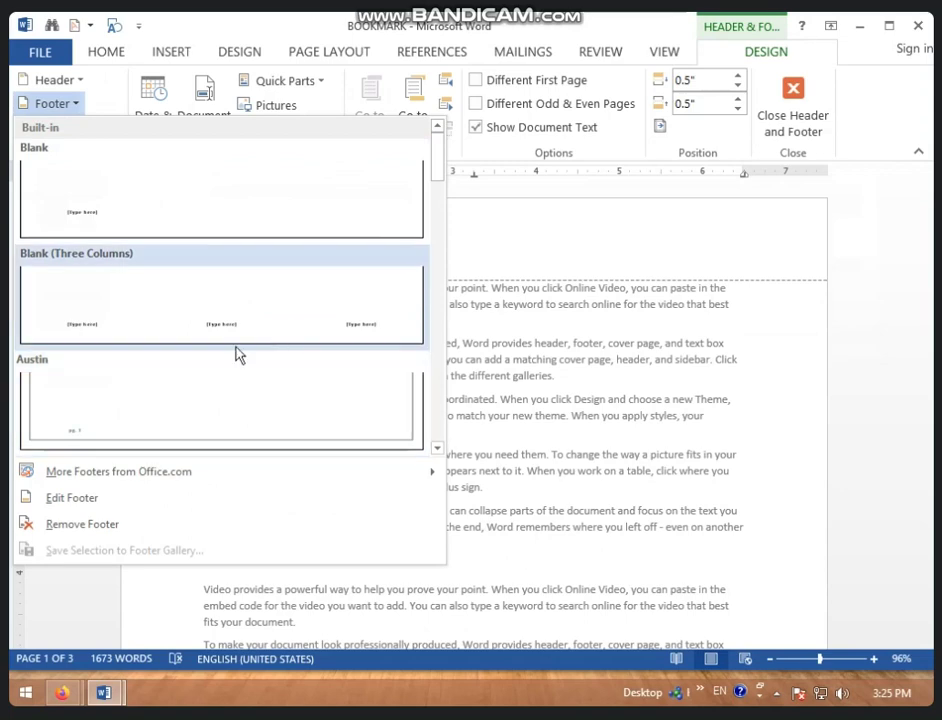
click(179, 322)
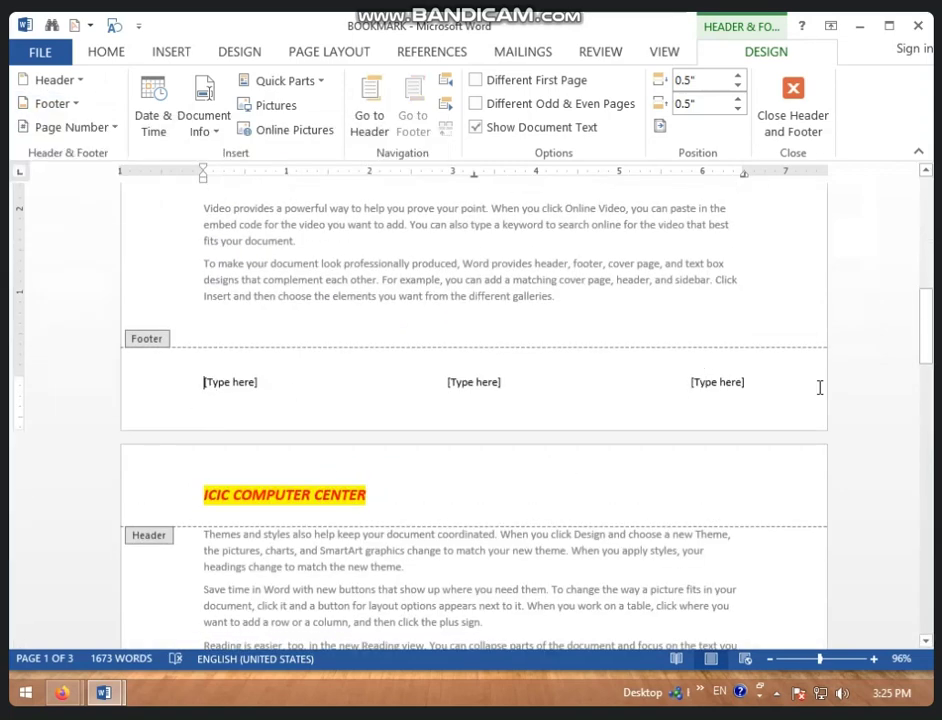
Step: Type PC PACKAGE in the left footer placeholder and delete the centre and right placeholders
click(232, 384)
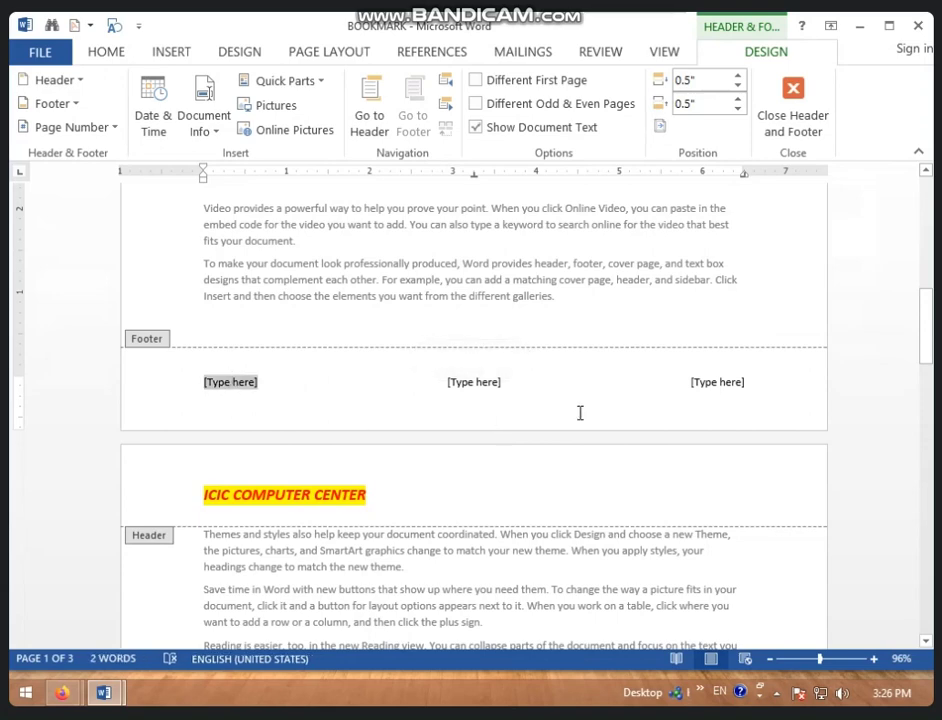
text(PC PACKAGE)
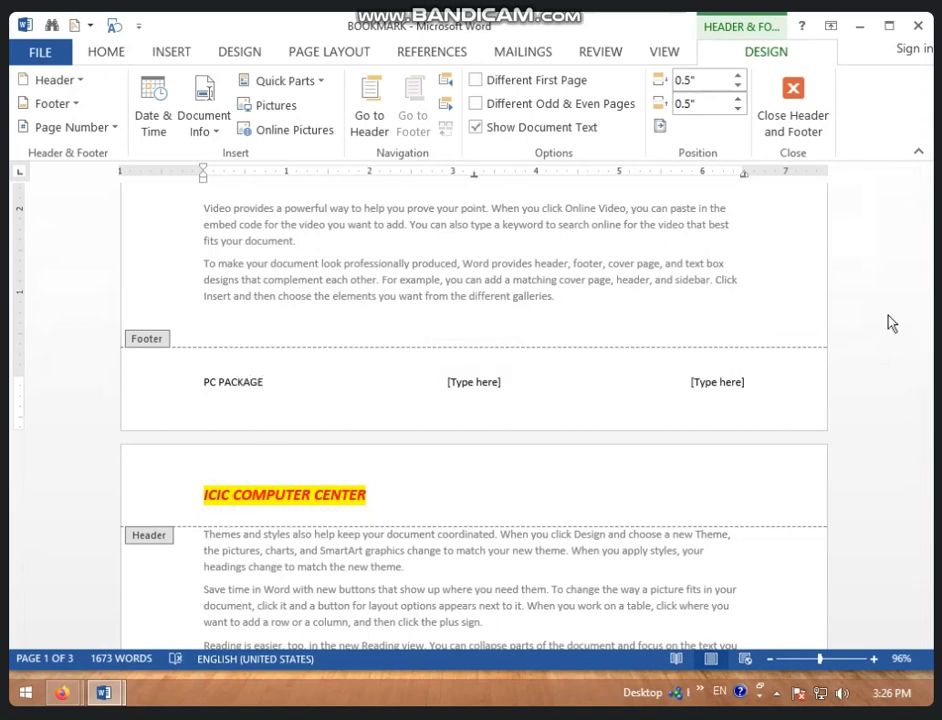
click(467, 382)
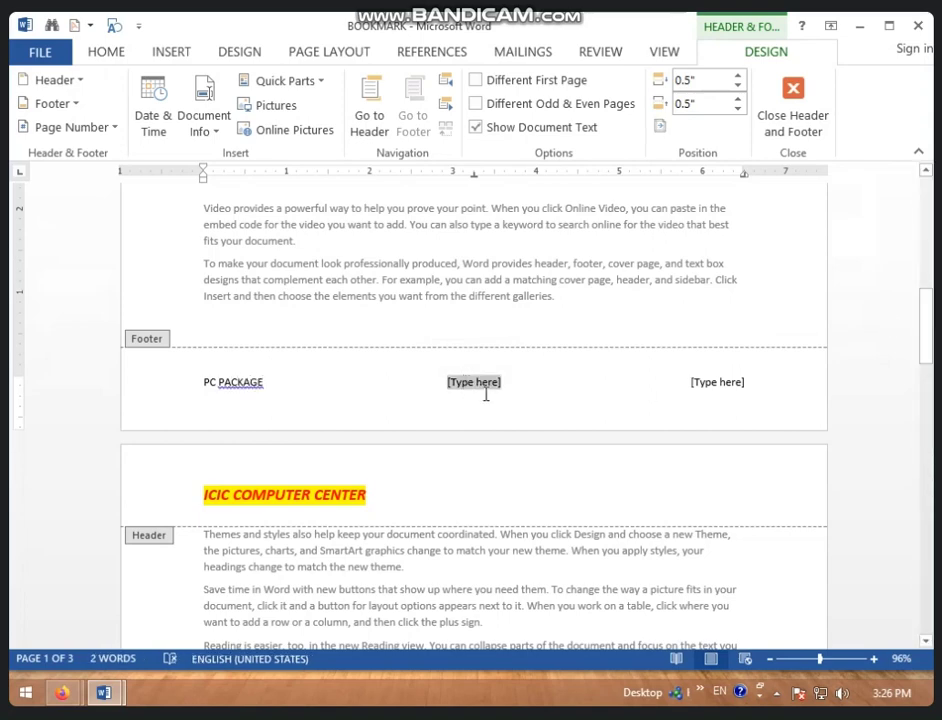
key(Delete)
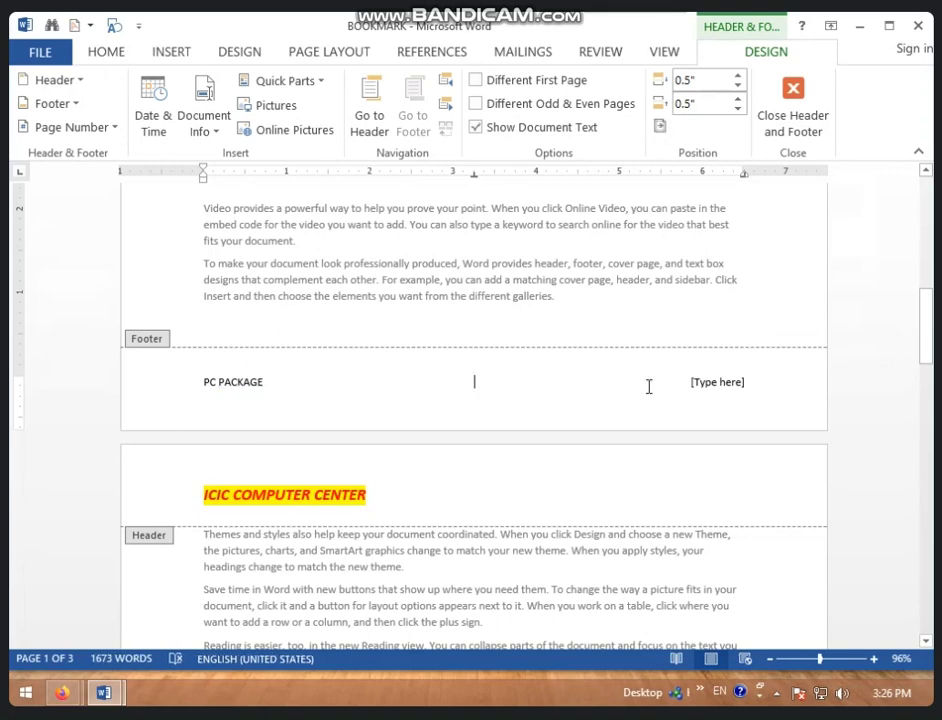
click(727, 383)
key(Delete)
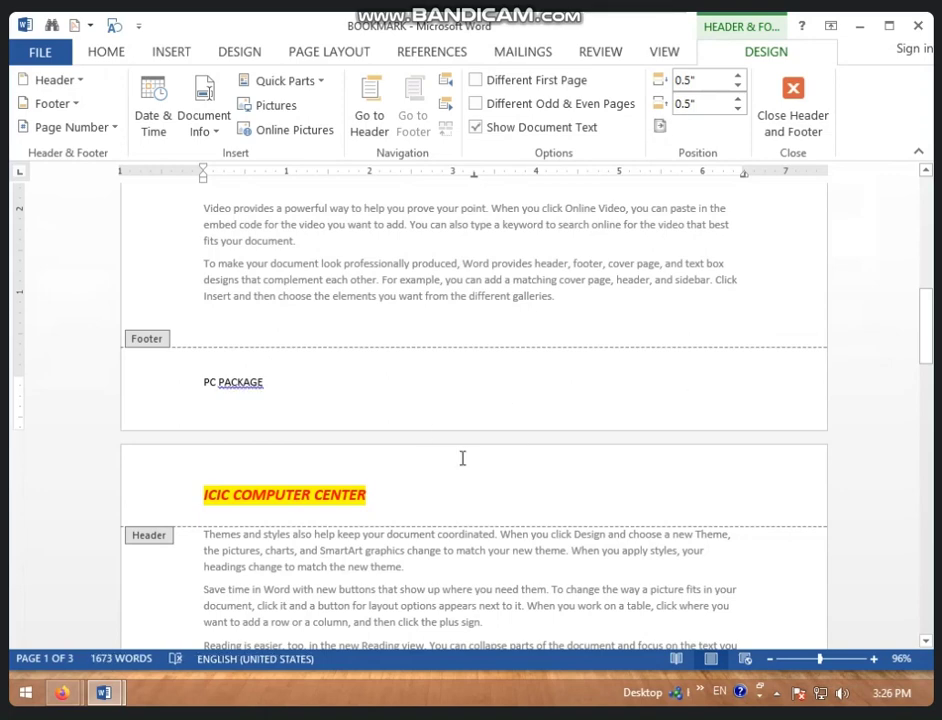
Step: Leave footer editing and return to the body text
scroll(777, 525, down, 3)
scroll(542, 487, down, 3)
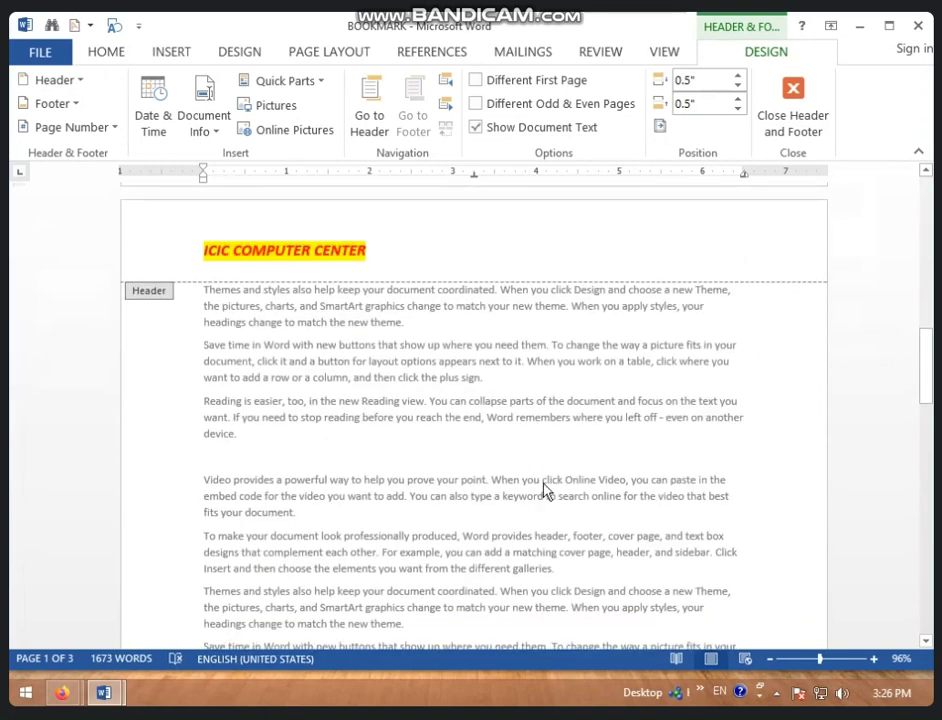
double_click(542, 487)
scroll(590, 500, down, 5)
scroll(590, 505, down, 4)
scroll(589, 508, down, 6)
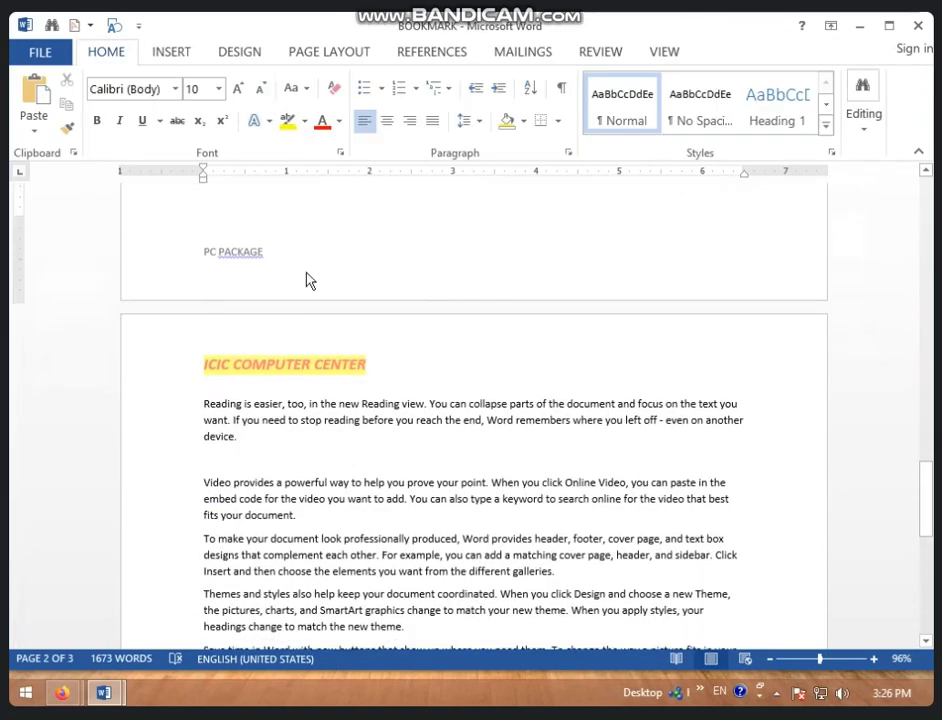
Step: Check the PC PACKAGE footer across the pages, then reopen the page-3 header for editing
scroll(452, 490, down, 2)
scroll(492, 501, down, 4)
scroll(492, 501, down, 1)
scroll(473, 400, up, 1)
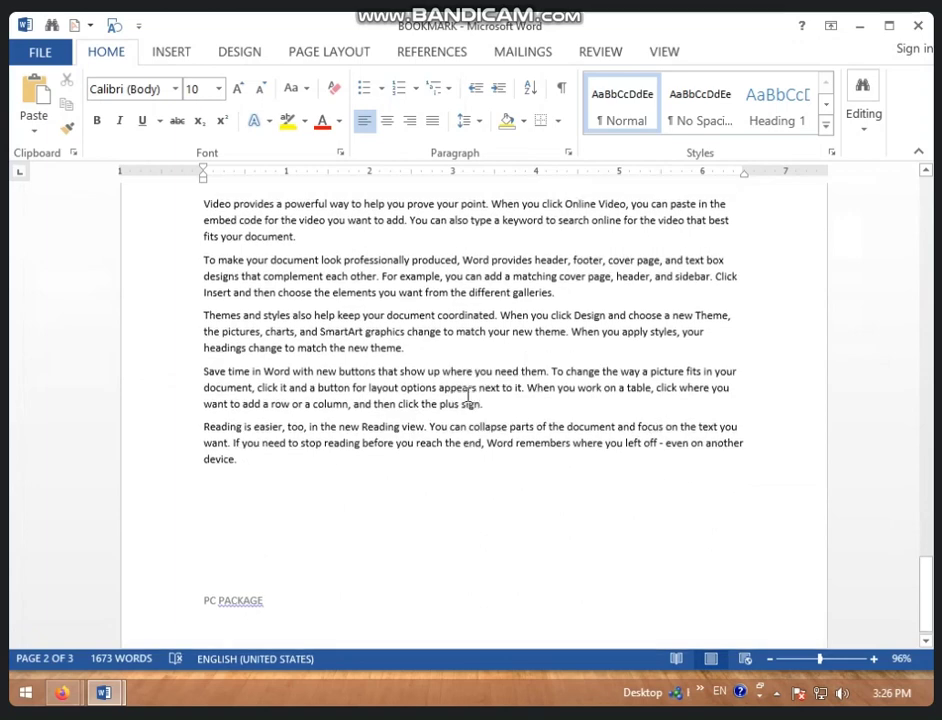
scroll(555, 193, up, 2)
double_click(290, 223)
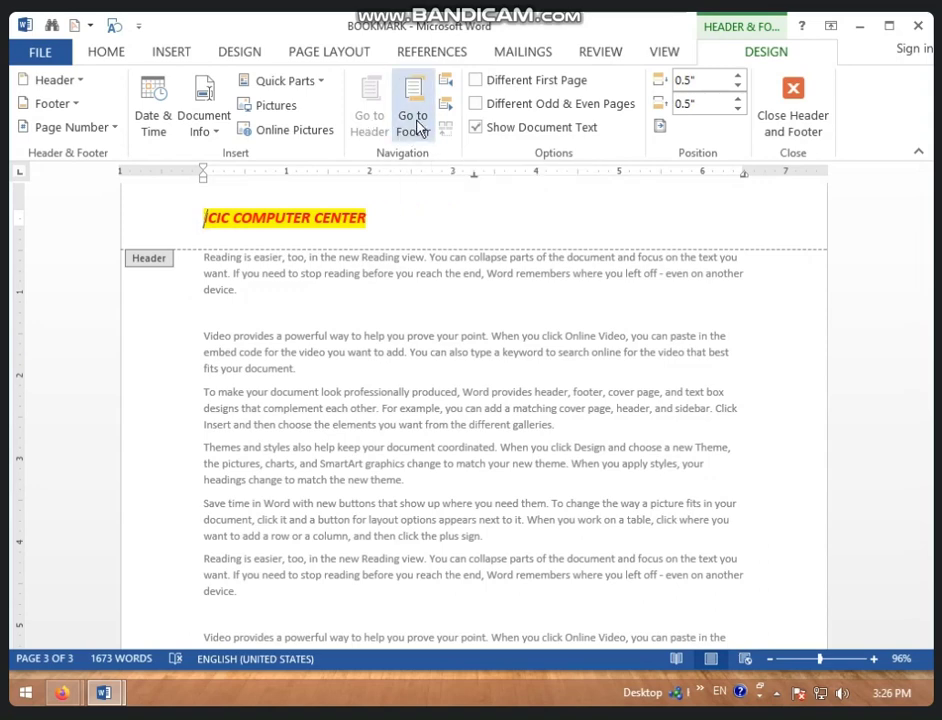
Step: Jump to the footer and back to the header, browsing header layouts without applying one
click(417, 127)
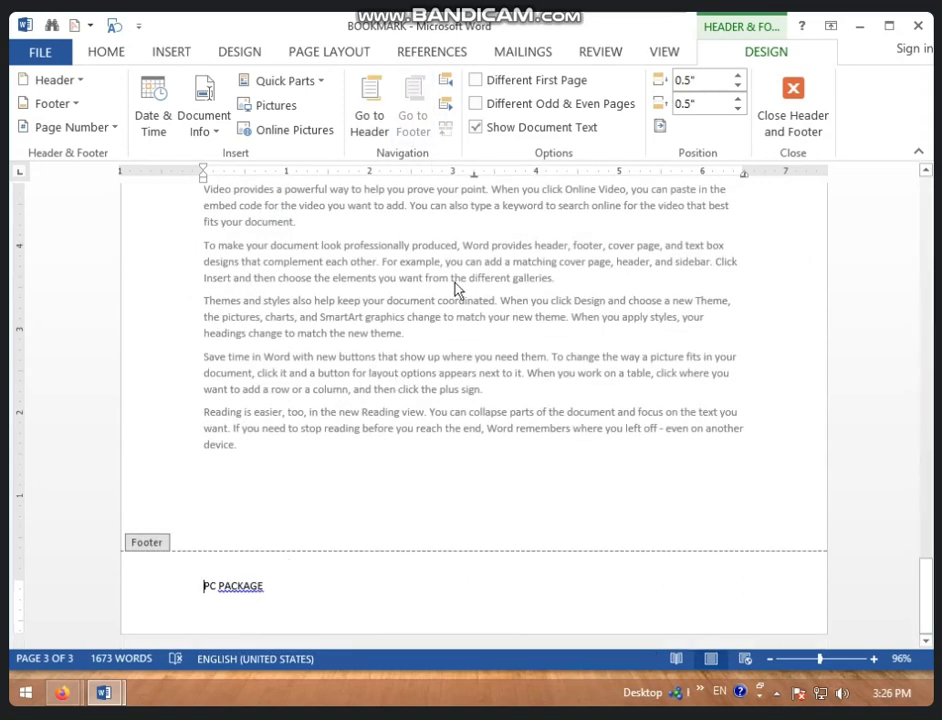
click(368, 117)
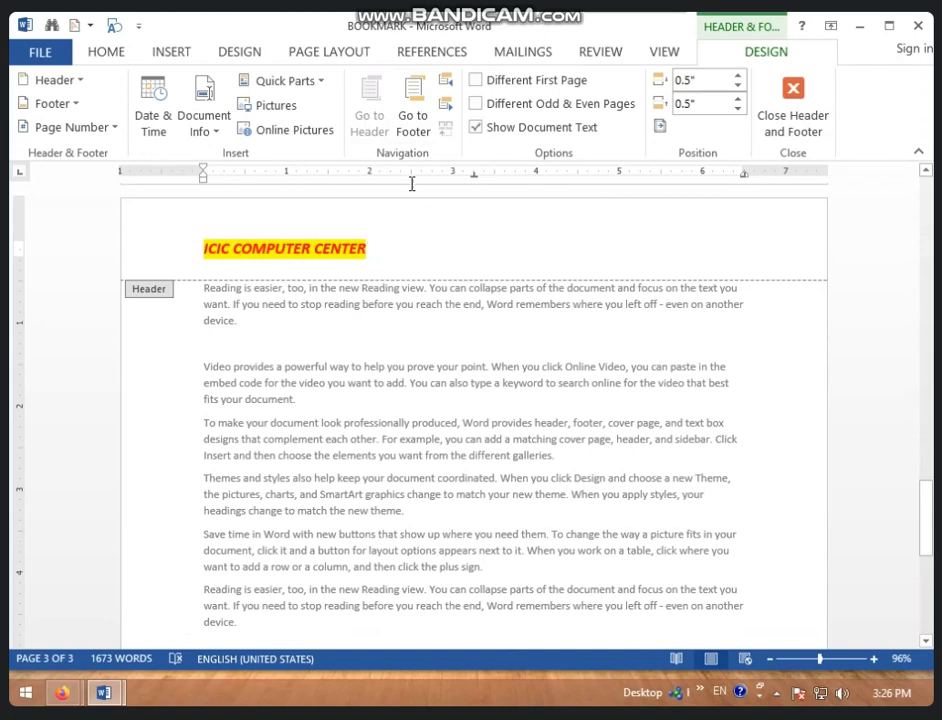
click(84, 81)
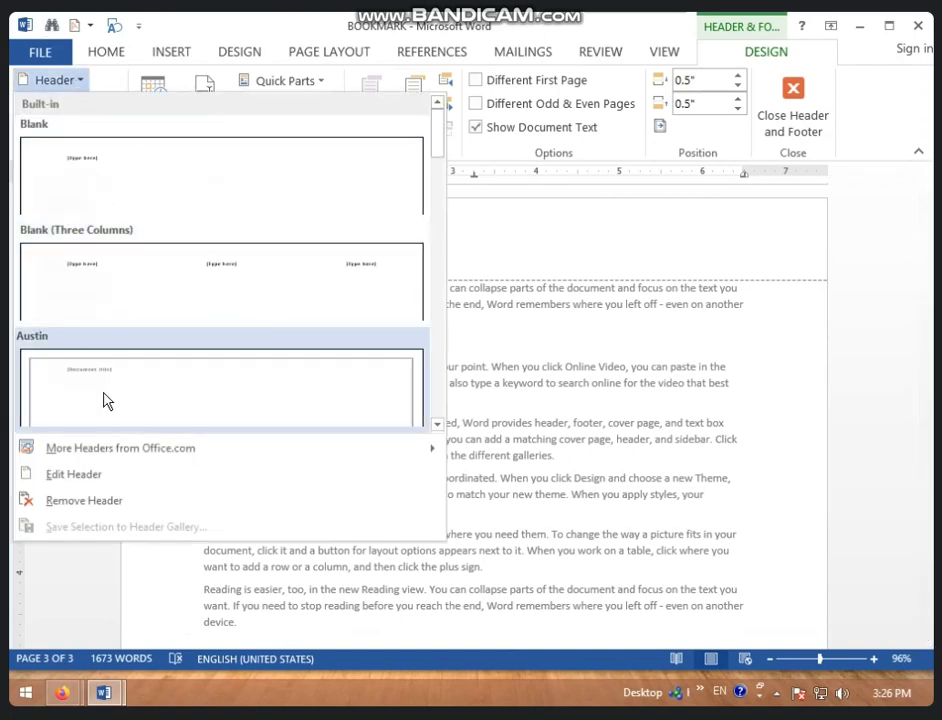
click(492, 262)
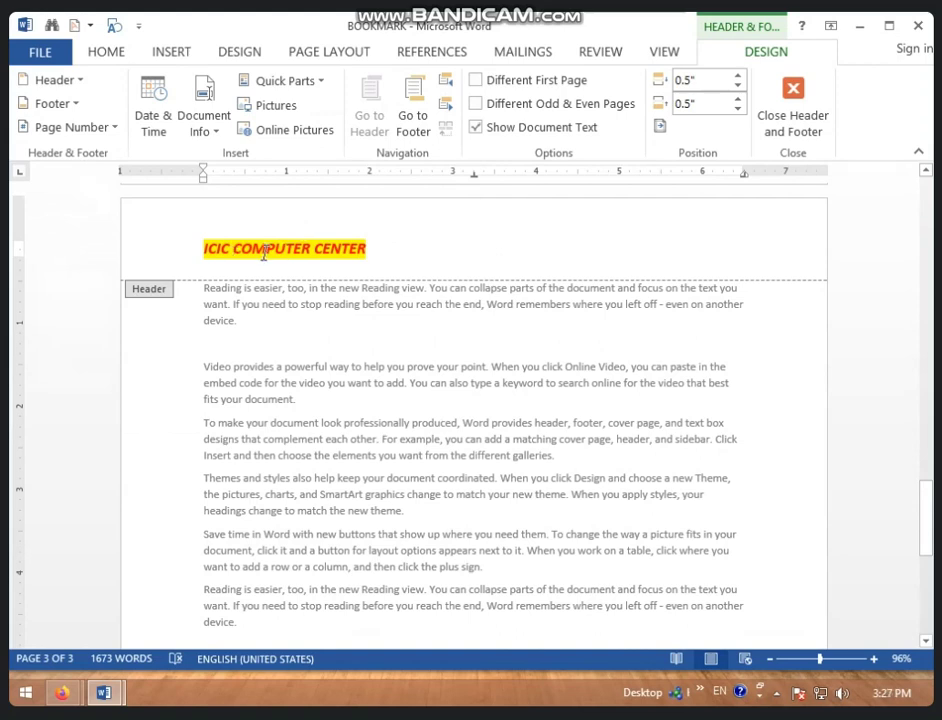
Step: Add ICIC at the header's right-hand position, return to the body, and select all text
key(Tab)
key(Tab)
text(ICIC)
double_click(798, 328)
scroll(662, 380, down, 3)
scroll(521, 539, down, 5)
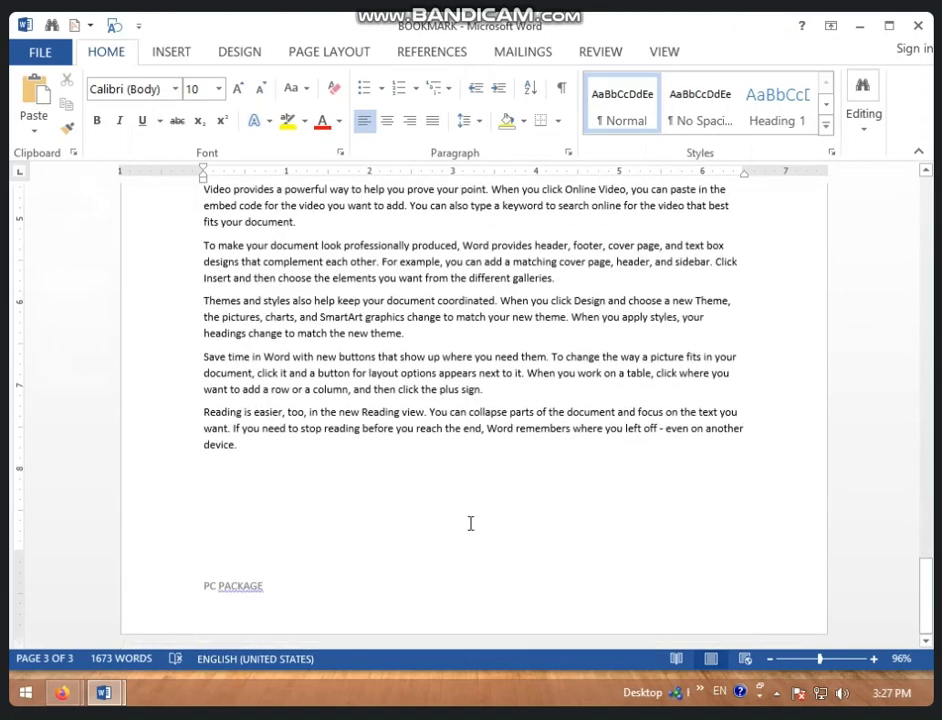
key(ctrl+a)
Step: Paste copies of the body text at the end, extending the document to 15 pages (8365 words)
key(ctrl+c)
click(470, 523)
key(ctrl+v)
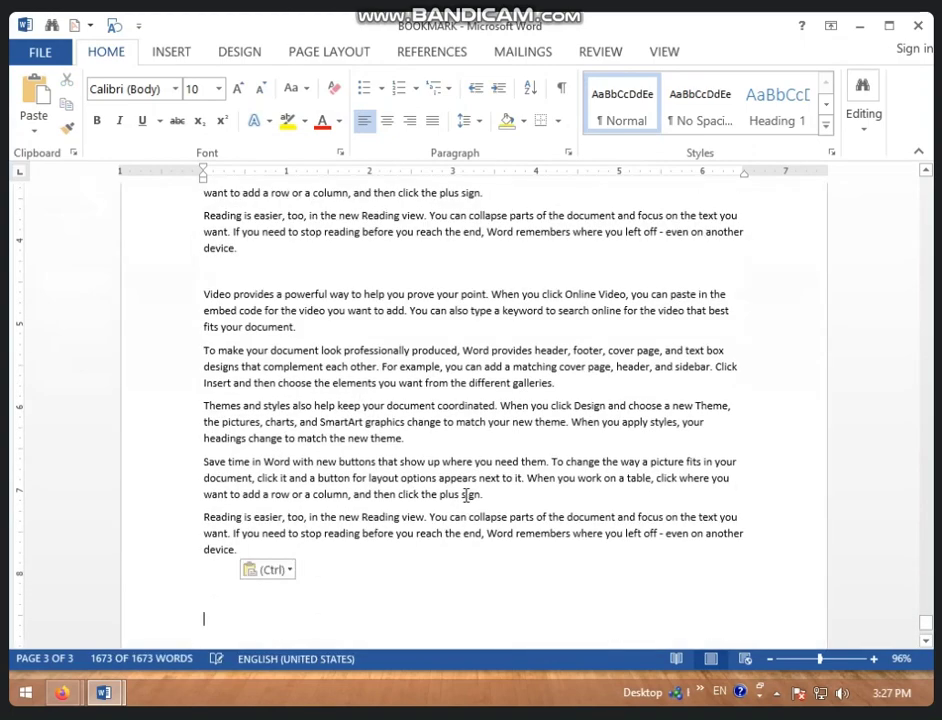
scroll(446, 512, down, 2)
scroll(446, 512, down, 8)
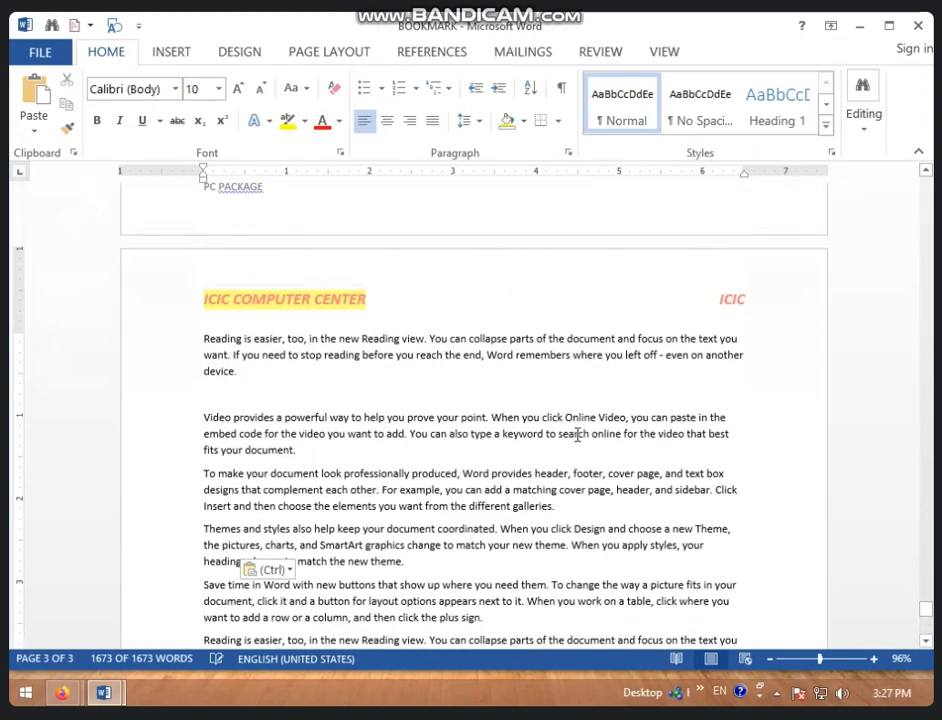
click(496, 307)
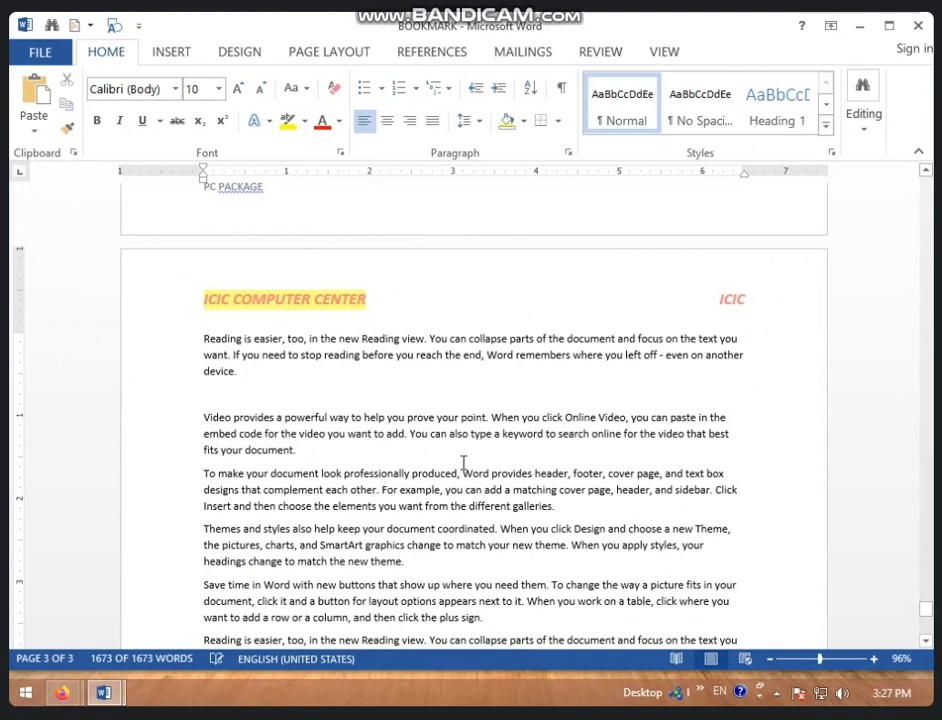
scroll(454, 445, up, 2)
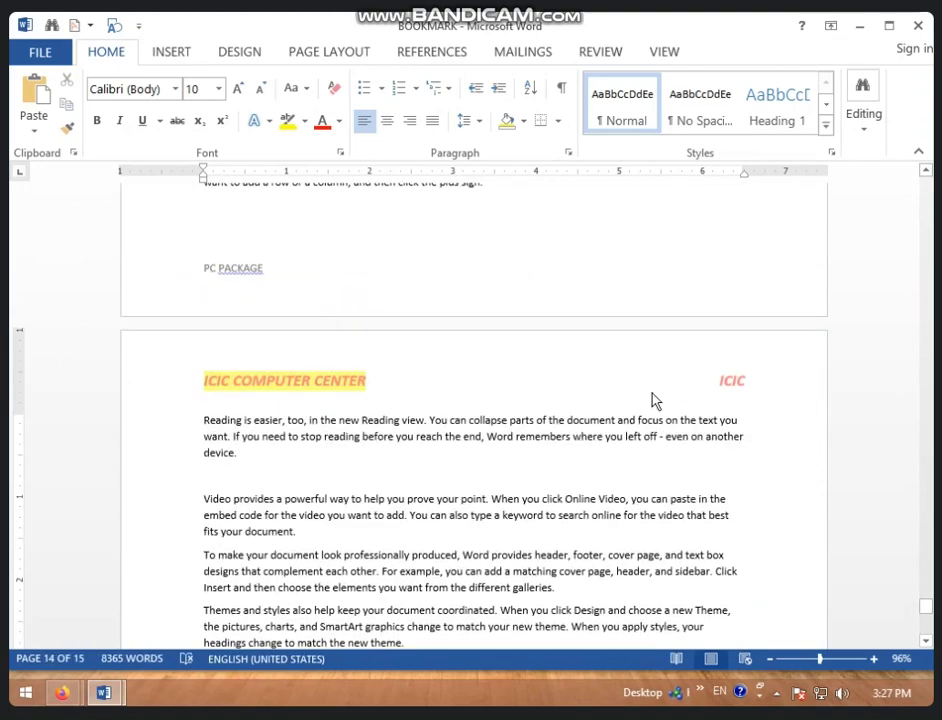
scroll(650, 450, down, 3)
scroll(655, 500, down, 3)
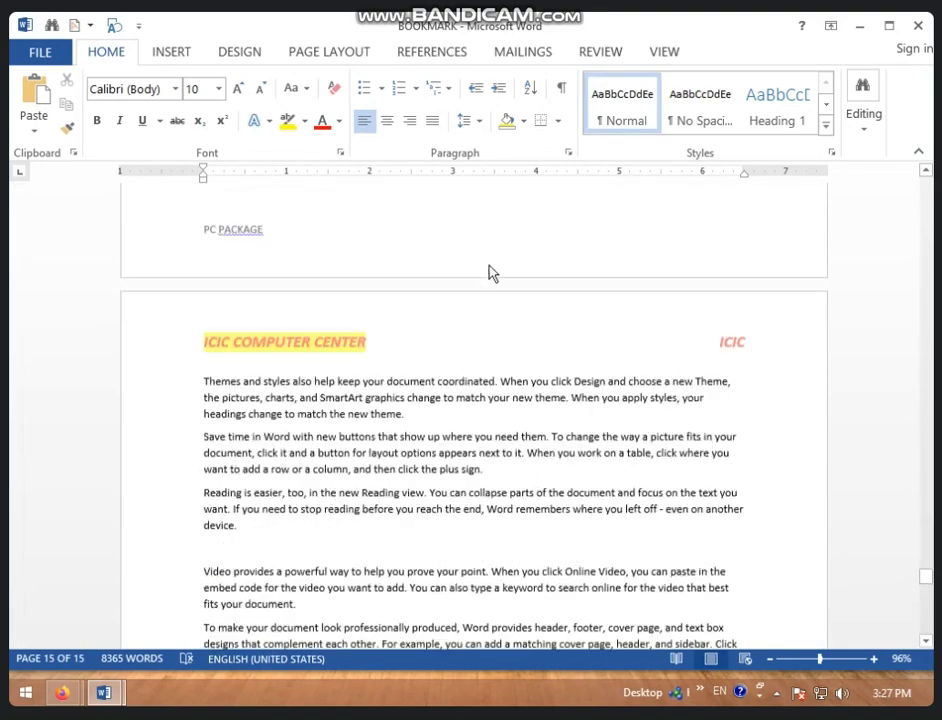
scroll(492, 273, up, 5)
double_click(362, 551)
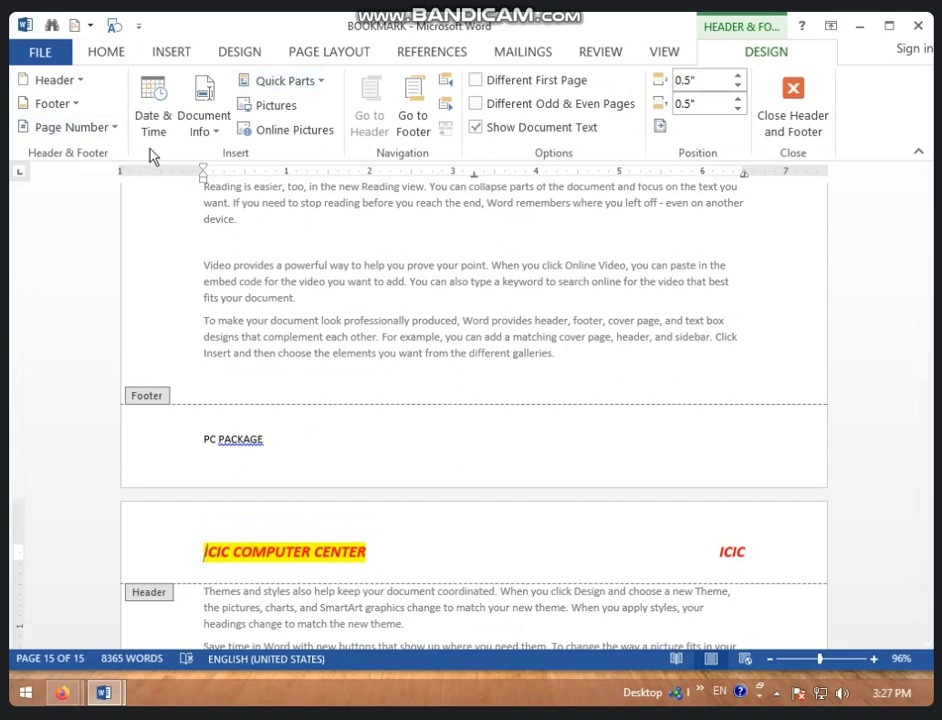
drag(212, 550, 370, 551)
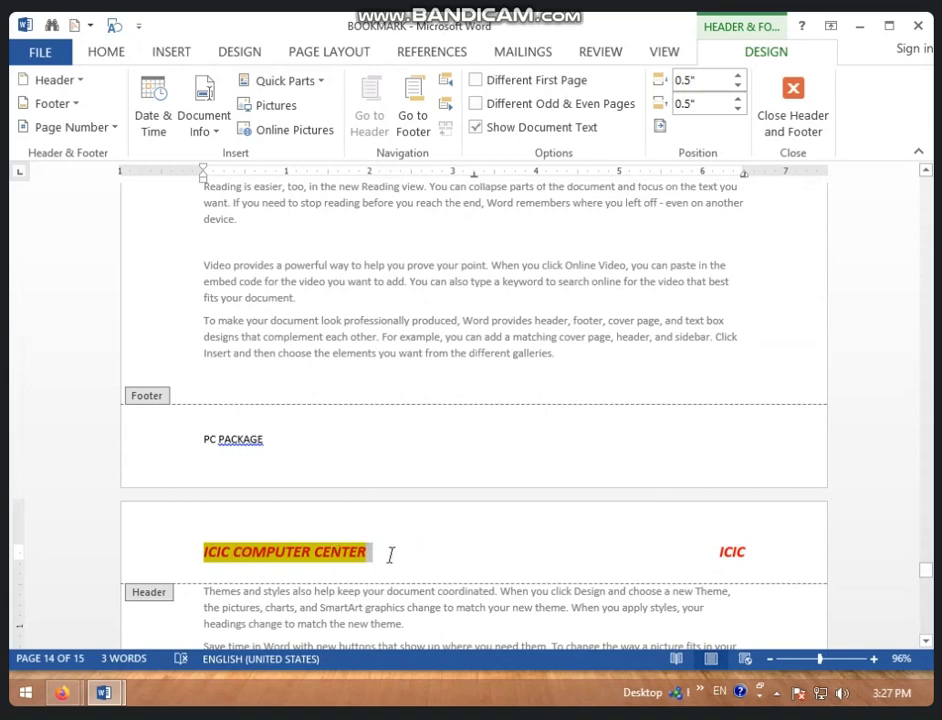
drag(710, 551, 761, 551)
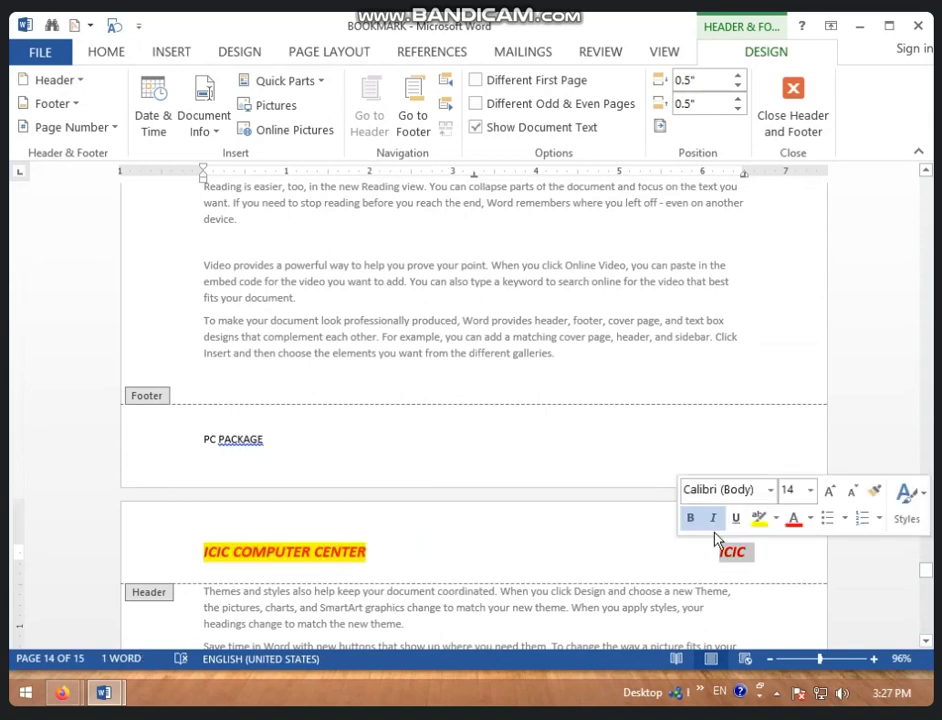